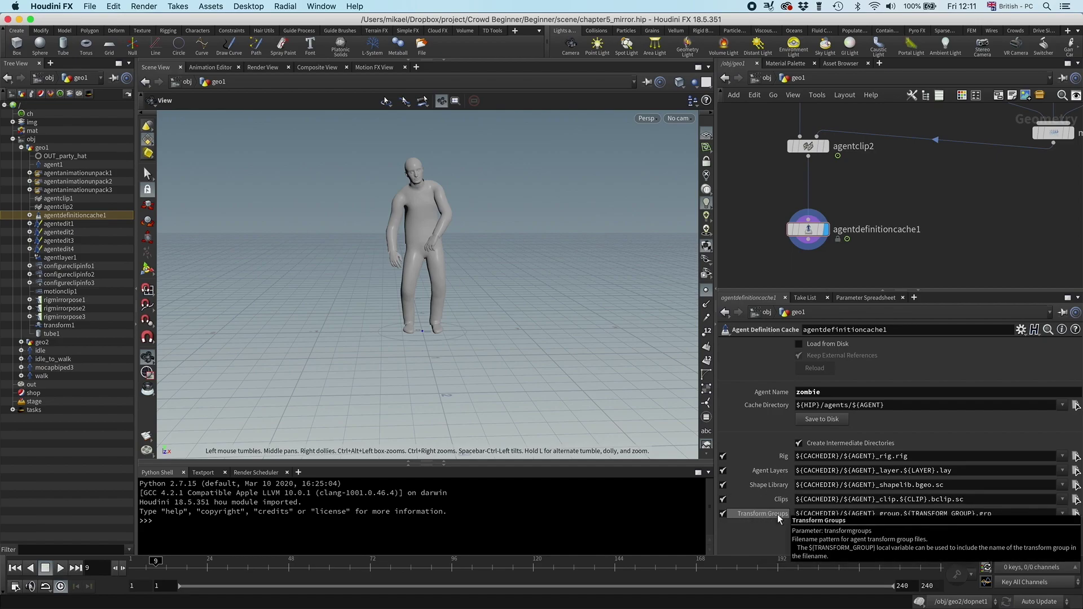
- Set mocapbiped3's Animation Type to Poses so it plays the SideFX_Male_t_pose_001 clip
click(765, 81)
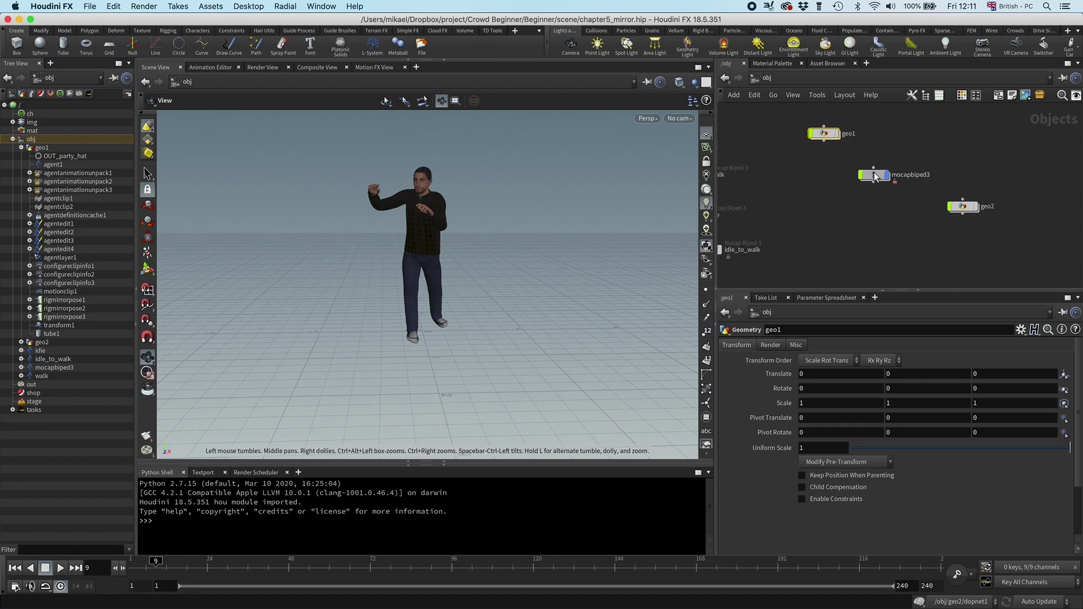
click(874, 175)
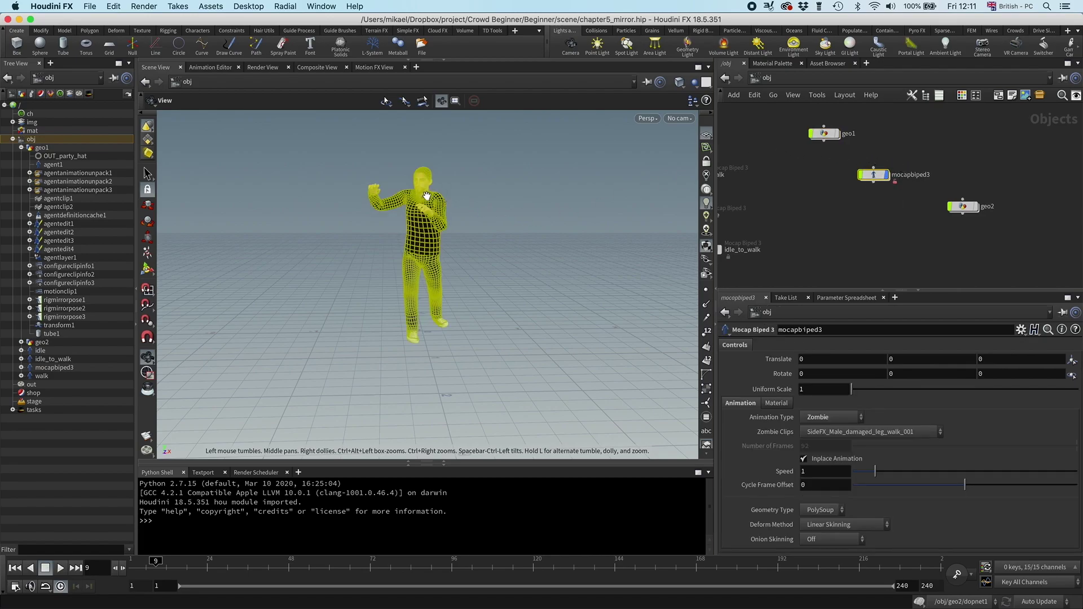
click(824, 415)
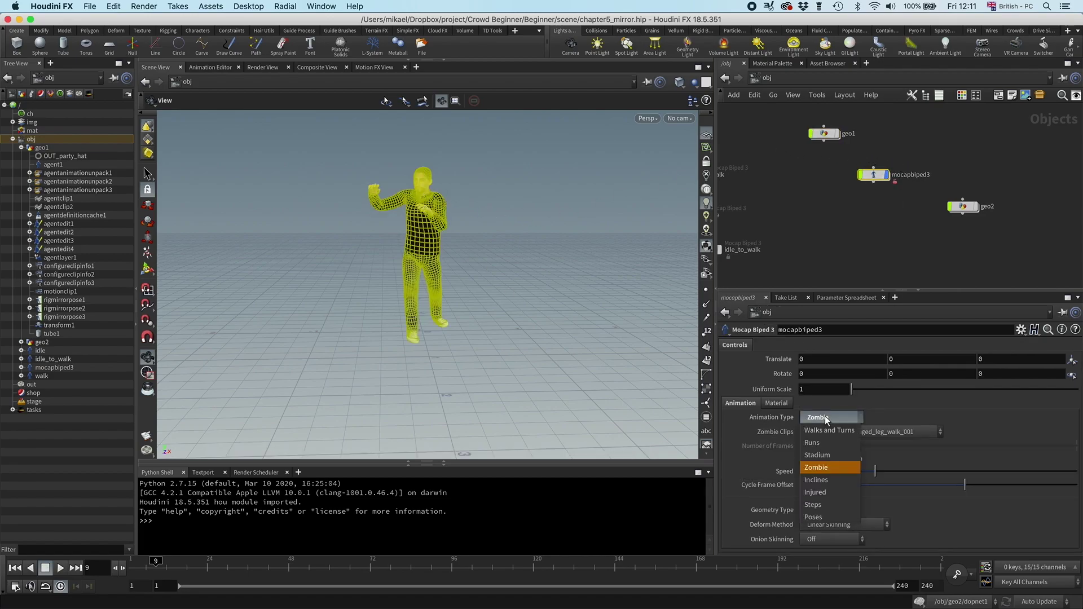
click(811, 512)
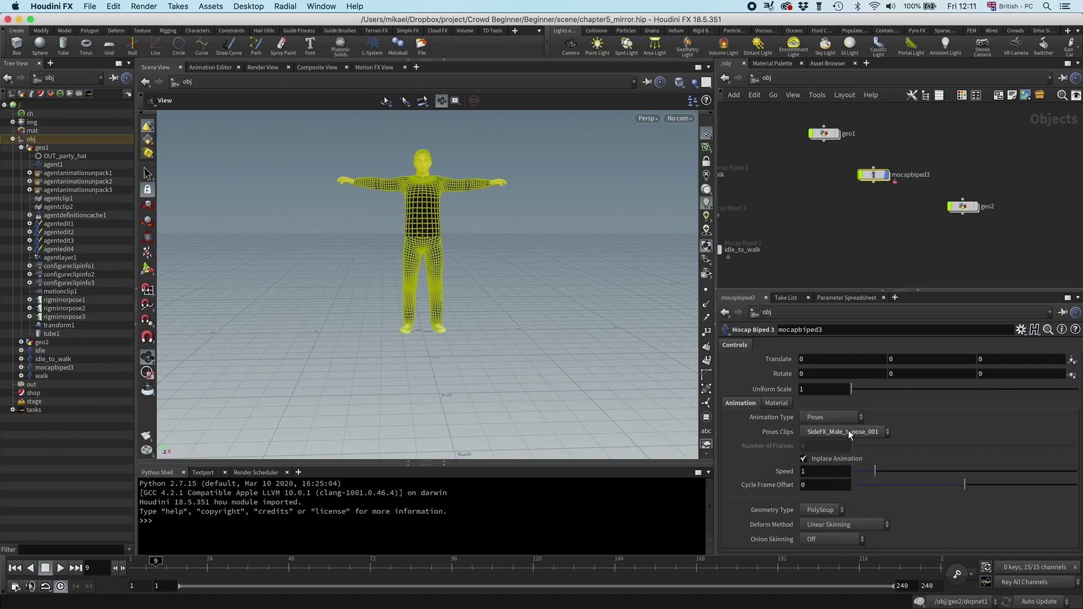
- Enter the geo1 network and review the agent1 node's settings
double_click(820, 132)
scroll(774, 191, down, 6)
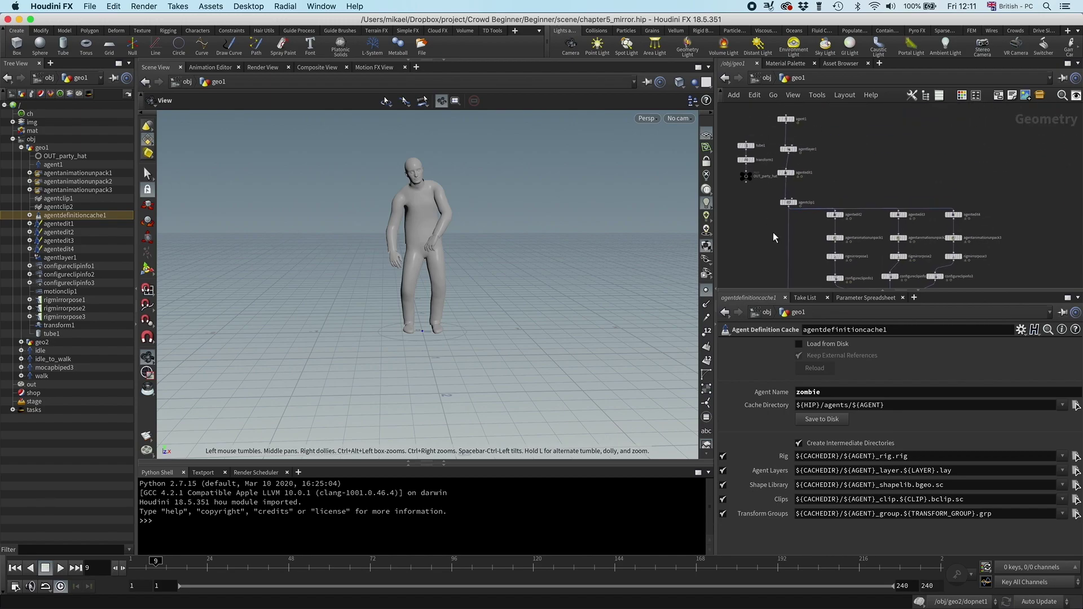
scroll(788, 205, up, 5)
click(794, 172)
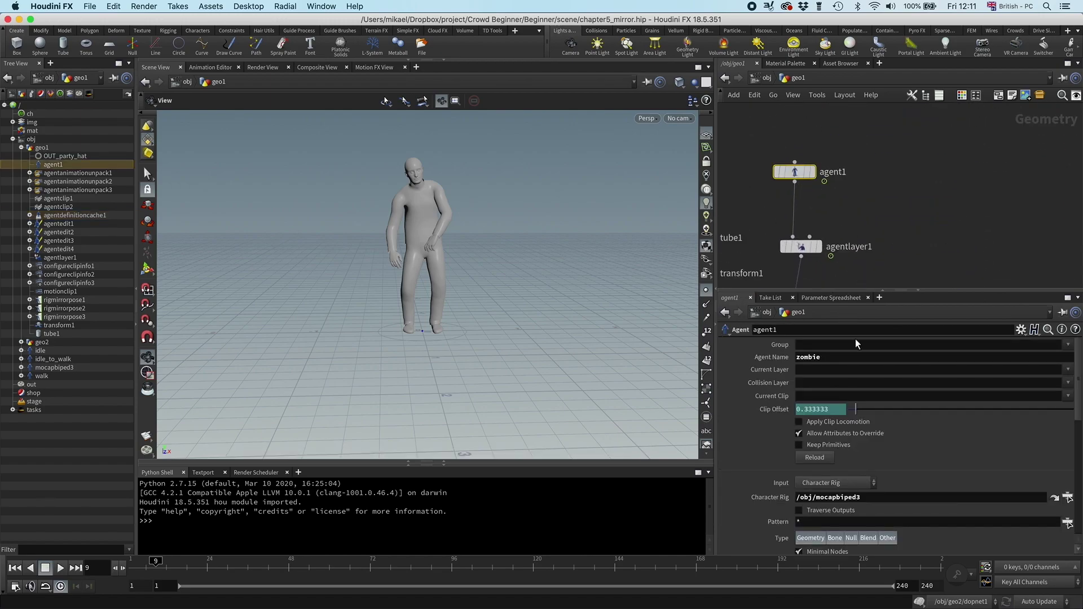
scroll(855, 340, down, 3)
scroll(854, 340, down, 4)
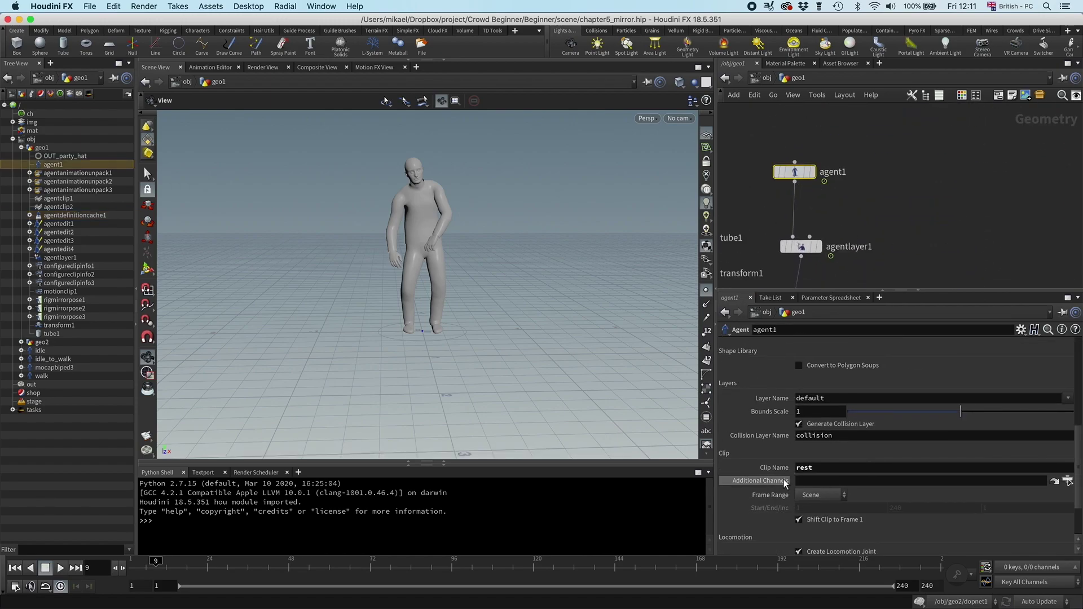
scroll(861, 192, down, 5)
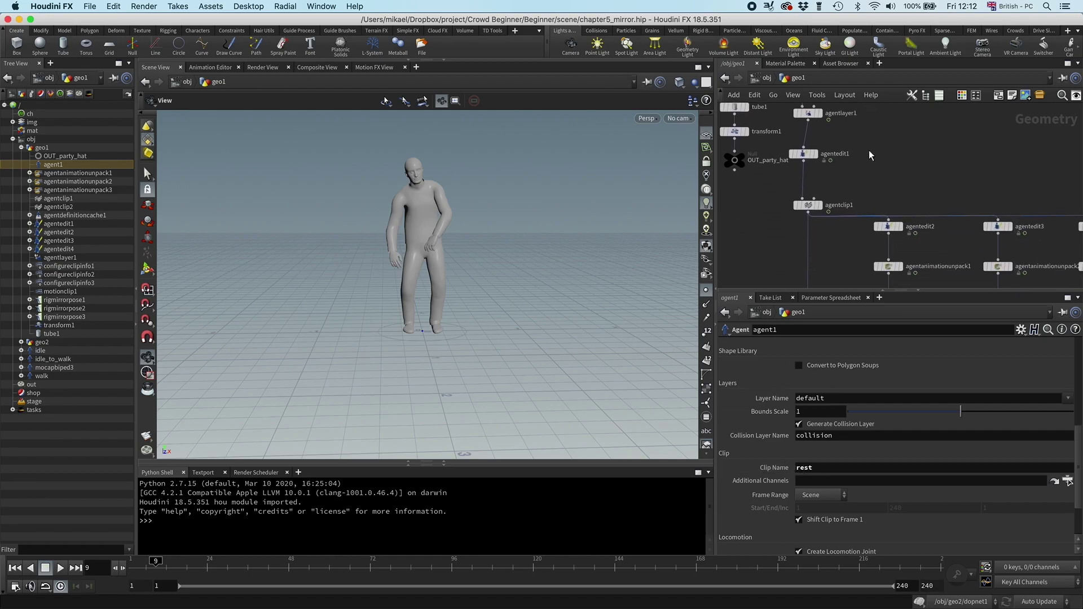
scroll(837, 224, up, 4)
scroll(835, 224, down, 5)
scroll(809, 128, up, 5)
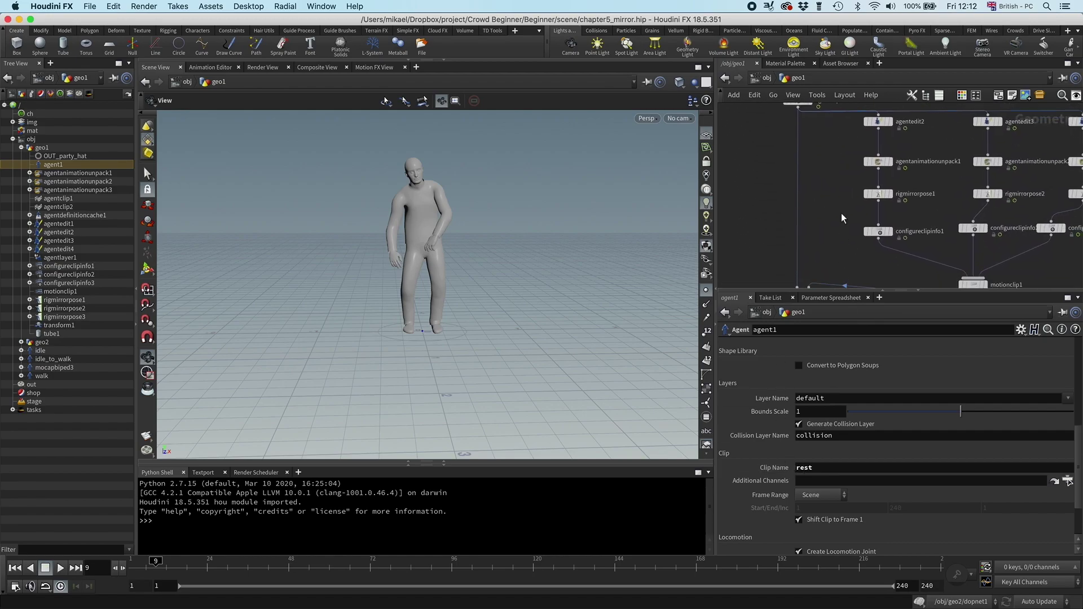
- Turn off Set Current Clip on agentclip2 so idleToWalk_2 no longer previews
click(799, 109)
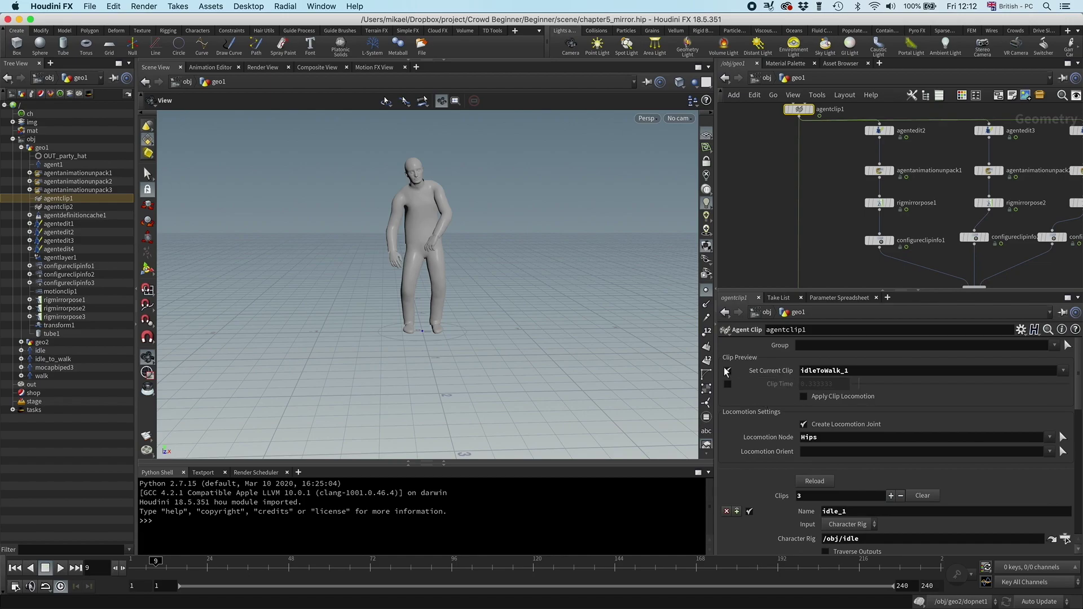
key(Down)
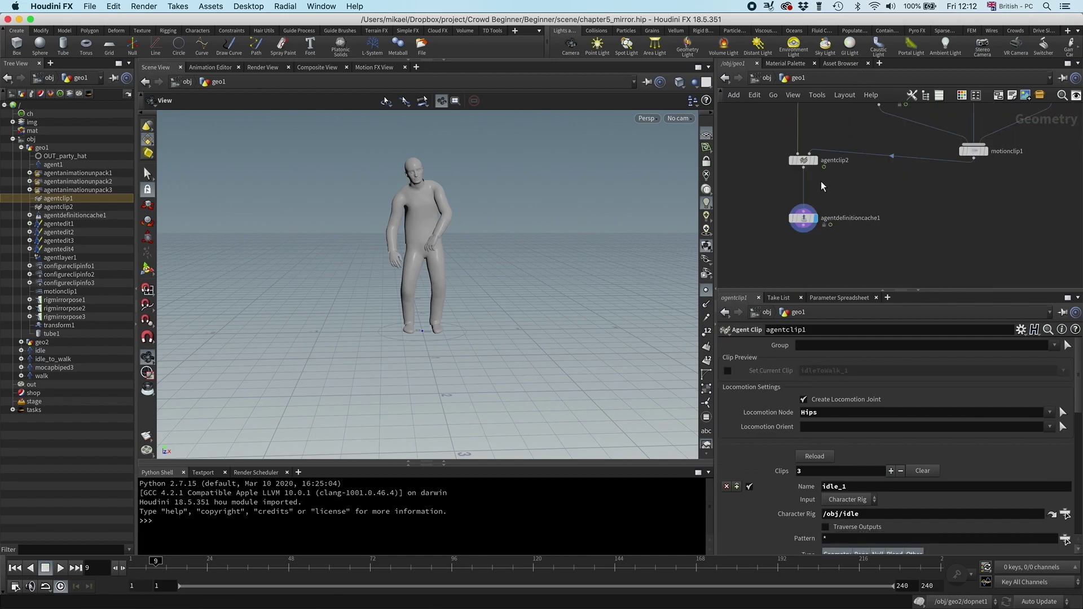
click(727, 371)
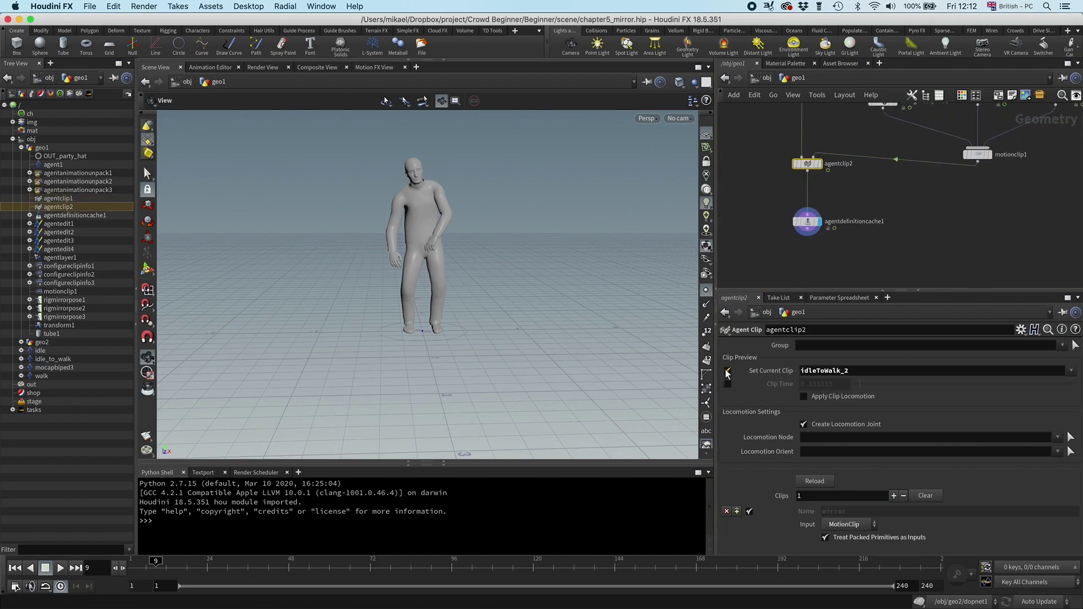
click(806, 222)
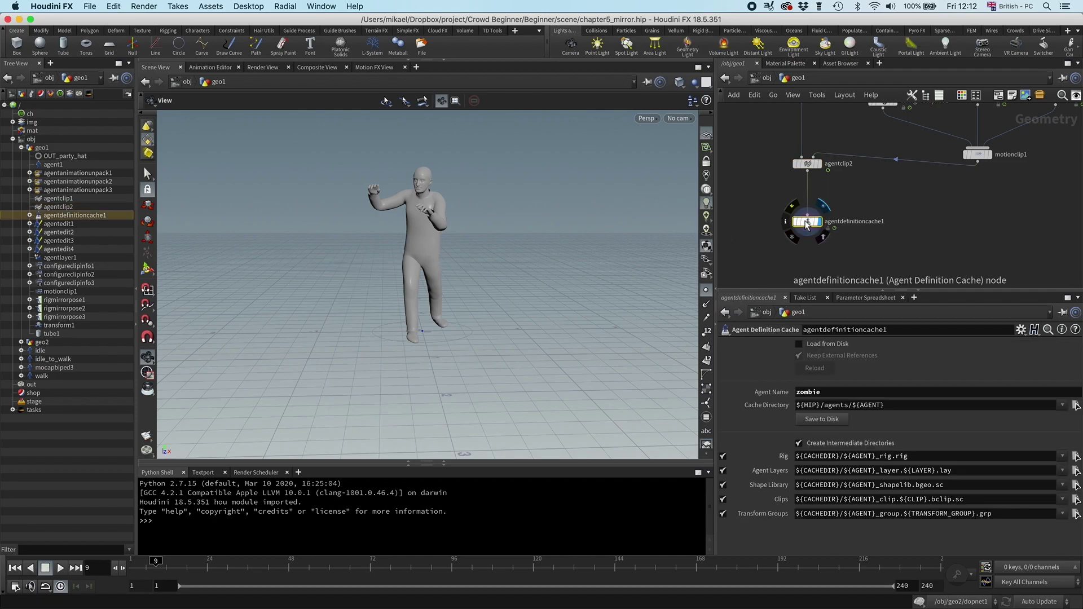
click(807, 164)
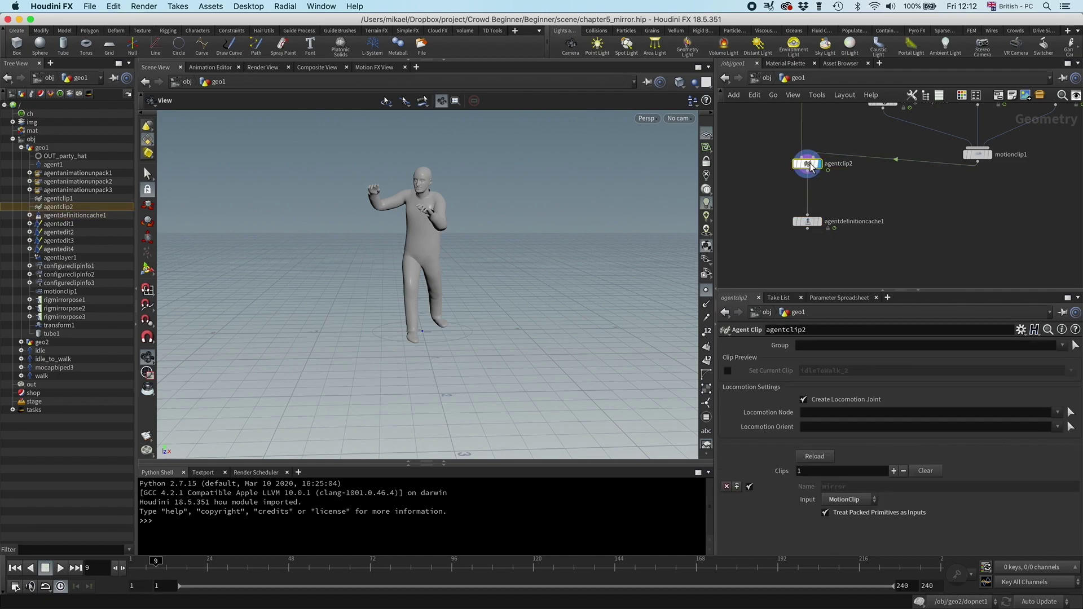
- Reload agent1 so the zombie agent updates to the T-pose
scroll(801, 141, up, 5)
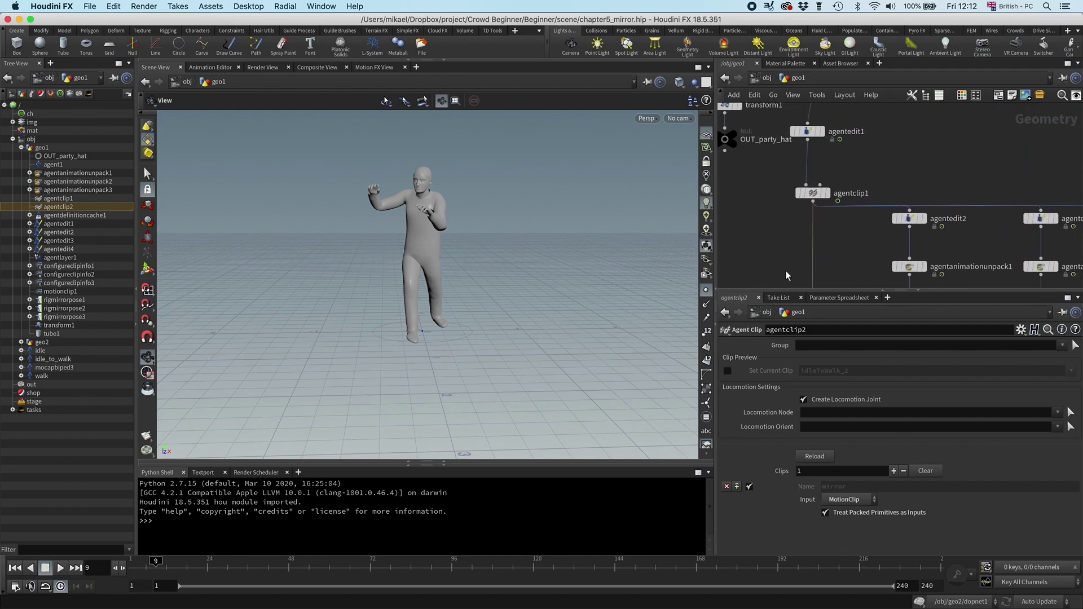
scroll(864, 250, up, 3)
click(786, 197)
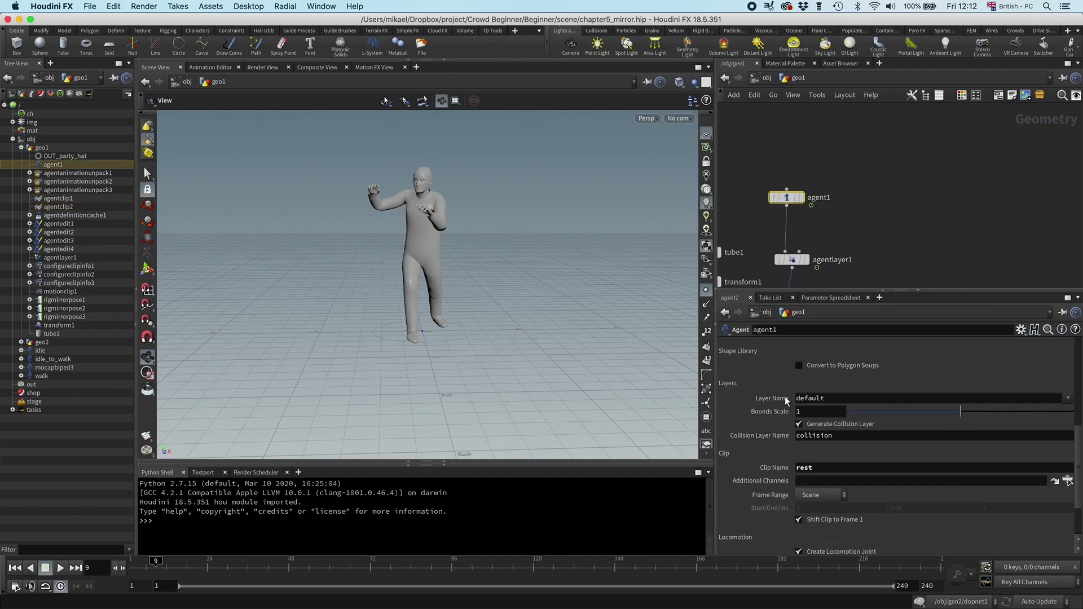
scroll(820, 497, up, 5)
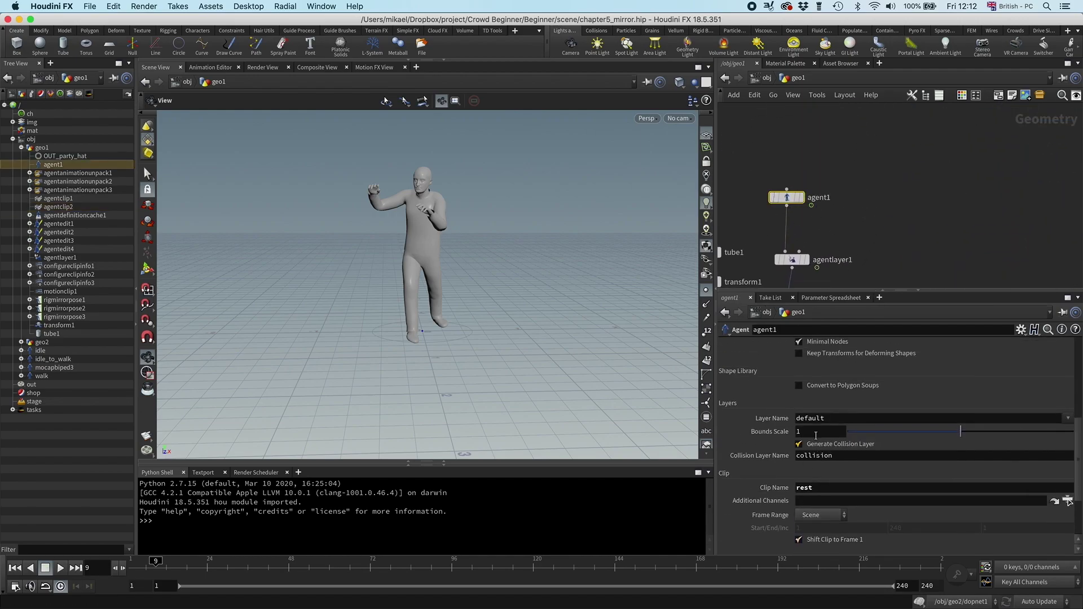
scroll(815, 395, up, 3)
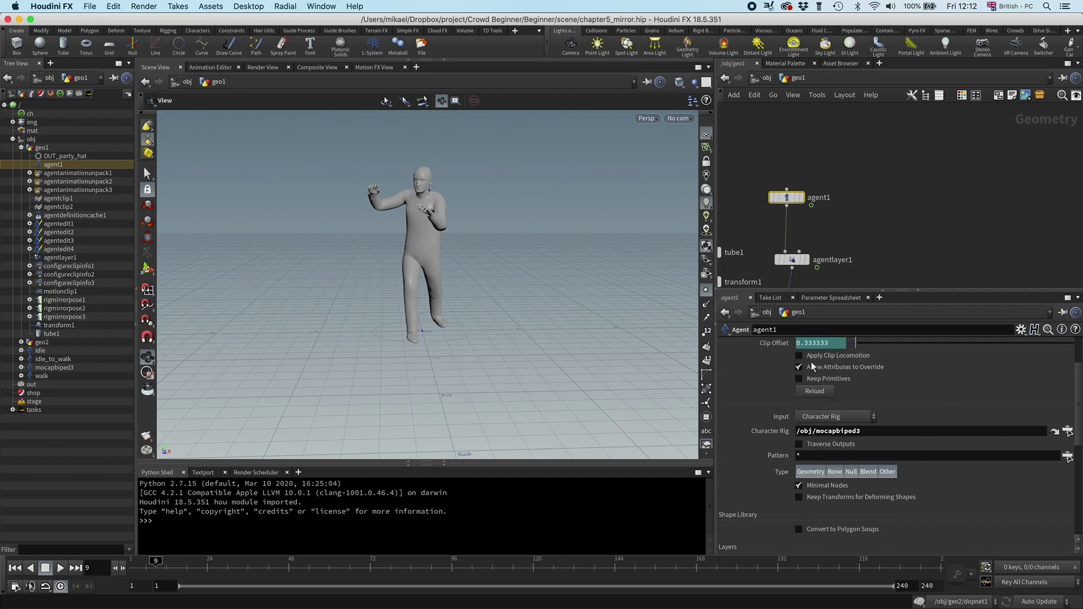
click(814, 391)
- Select agentclip2 and centre it and the cache node in the network view
middle_drag(885, 219, 855, 240)
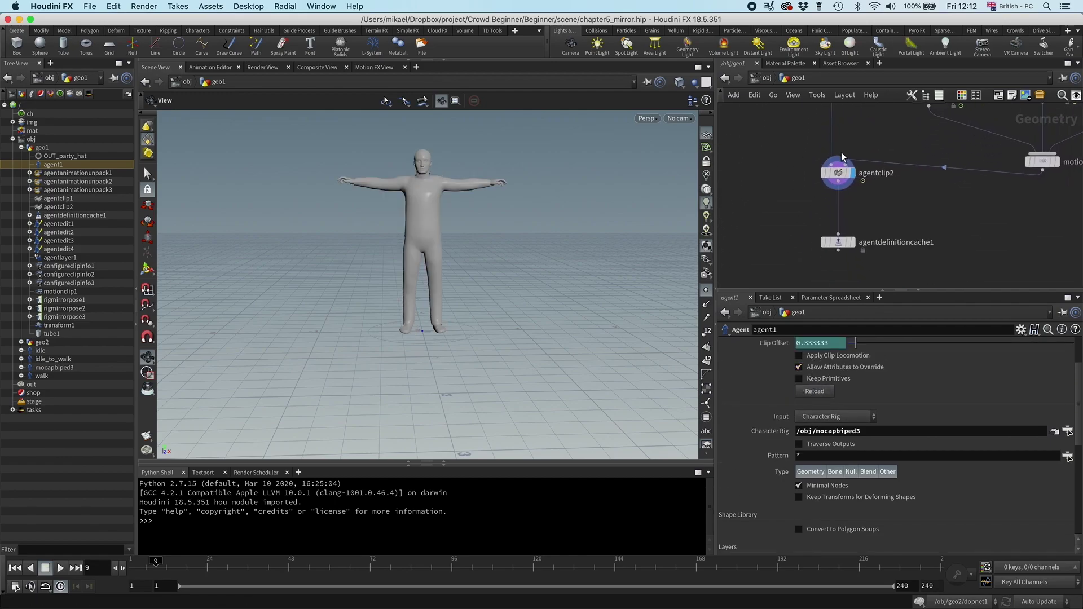
click(852, 179)
middle_drag(853, 180, 831, 174)
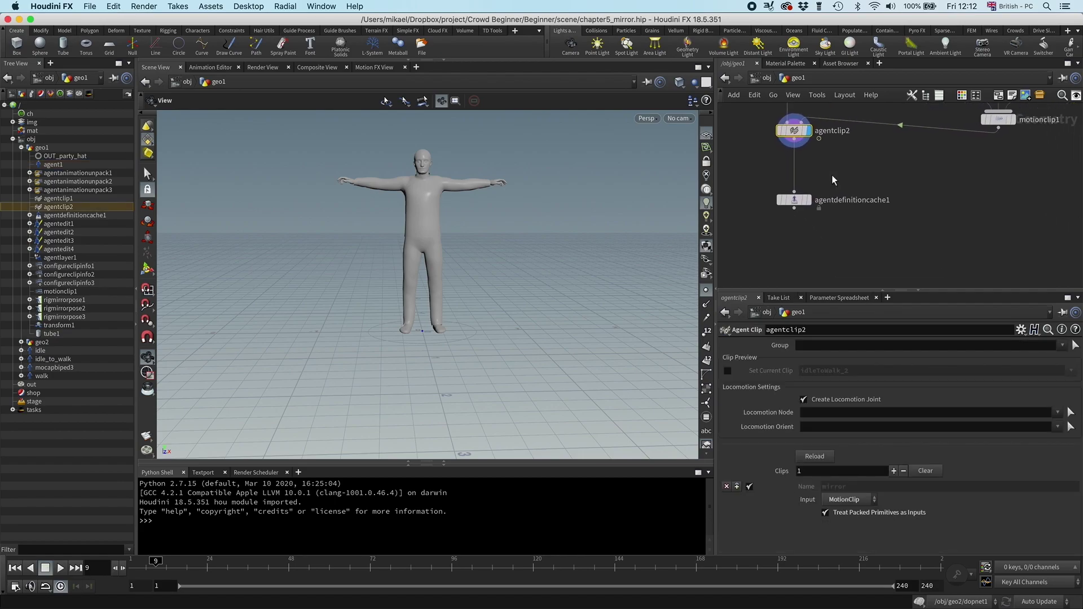
- Insert an Agent Transform Group node on the wire between agentclip2 and agentdefinitioncache1
drag(794, 198, 792, 225)
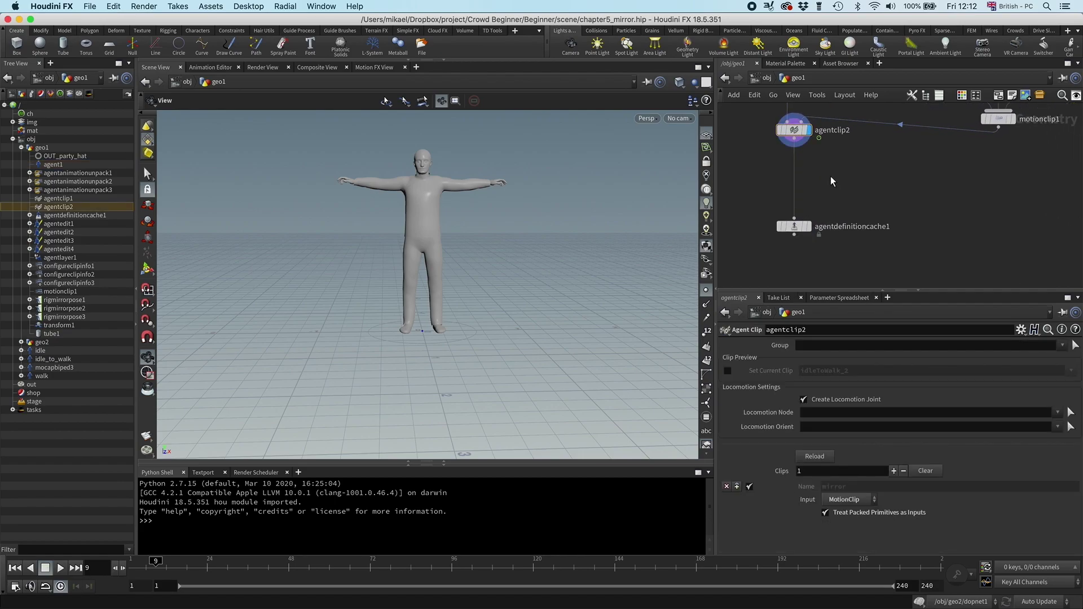
key(Tab)
text(agent r)
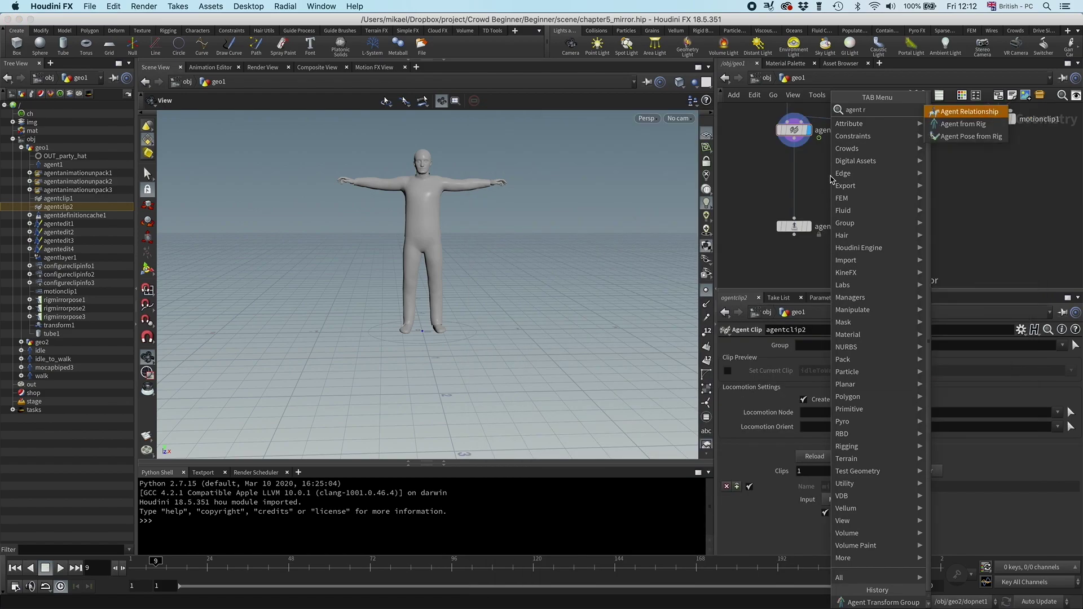
key(BackSpace)
text(t)
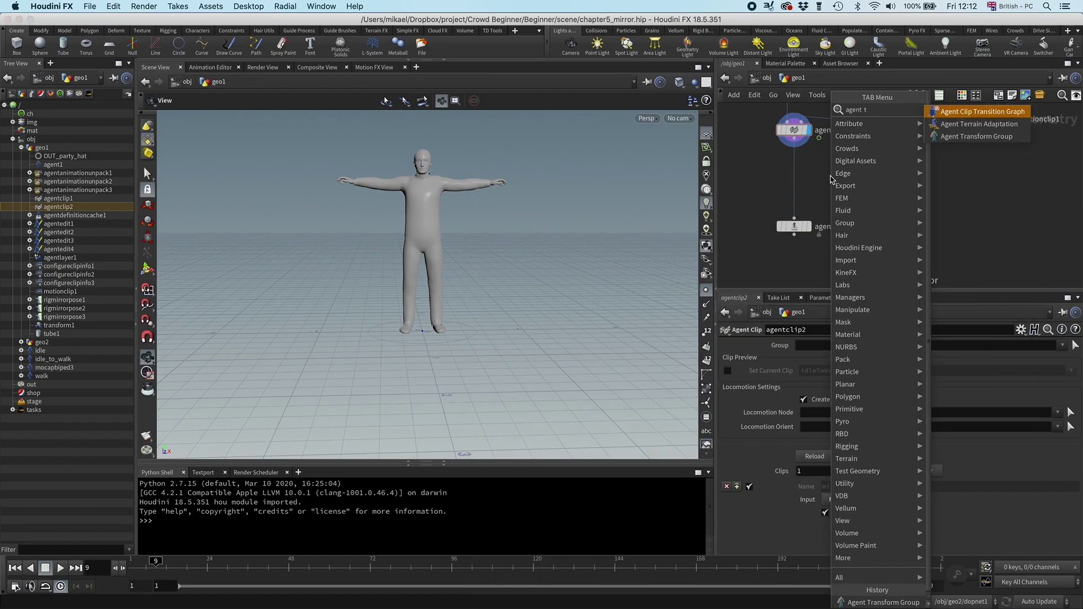
key(Down)
key(Down)
key(Return)
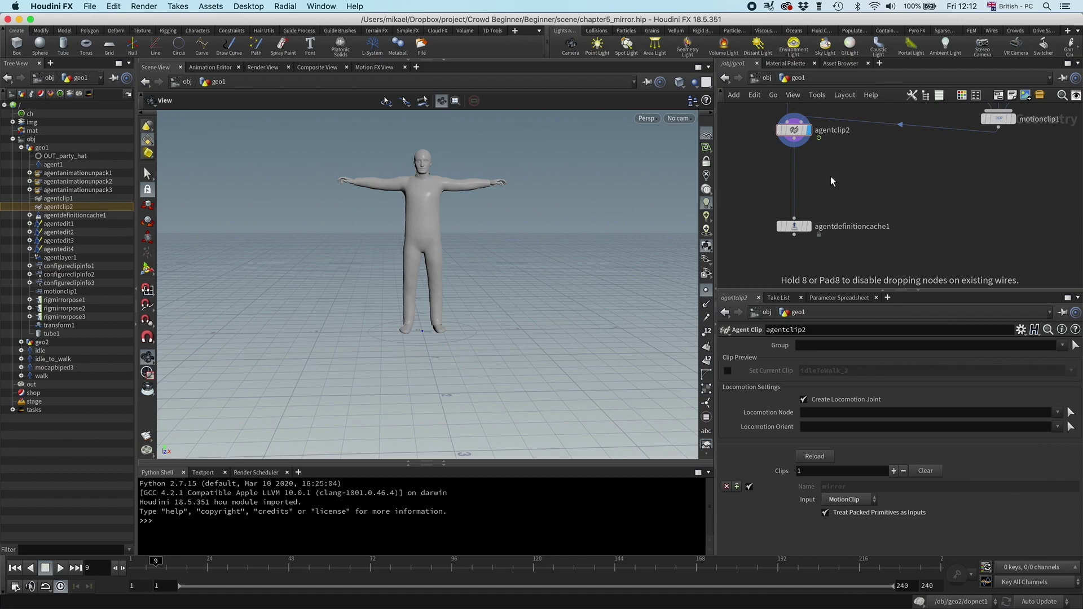
click(805, 181)
mouse_move(804, 182)
mouse_down()
mouse_move(791, 178)
mouse_move(795, 187)
mouse_up()
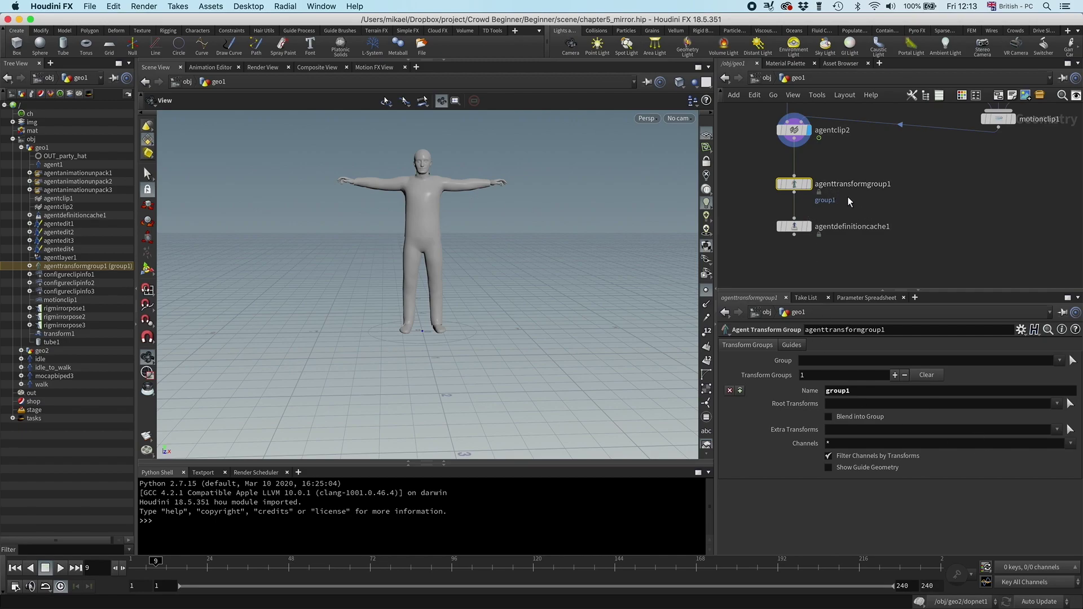
- Display agenttransformgroup1 and rename its group1 transform group to leftArm
click(810, 184)
double_click(863, 389)
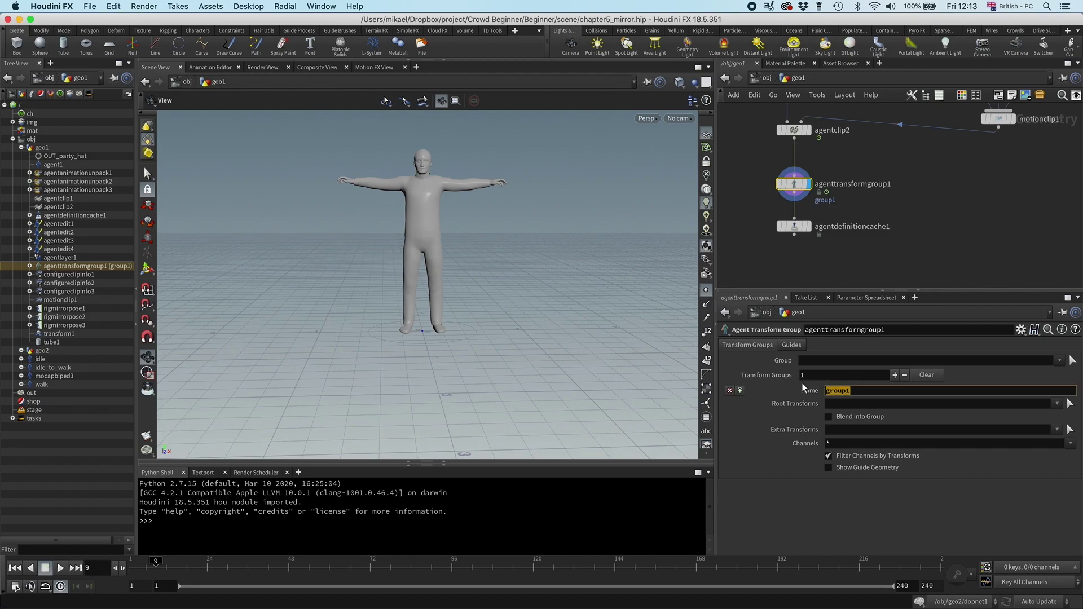
text(leftArm)
key(Return)
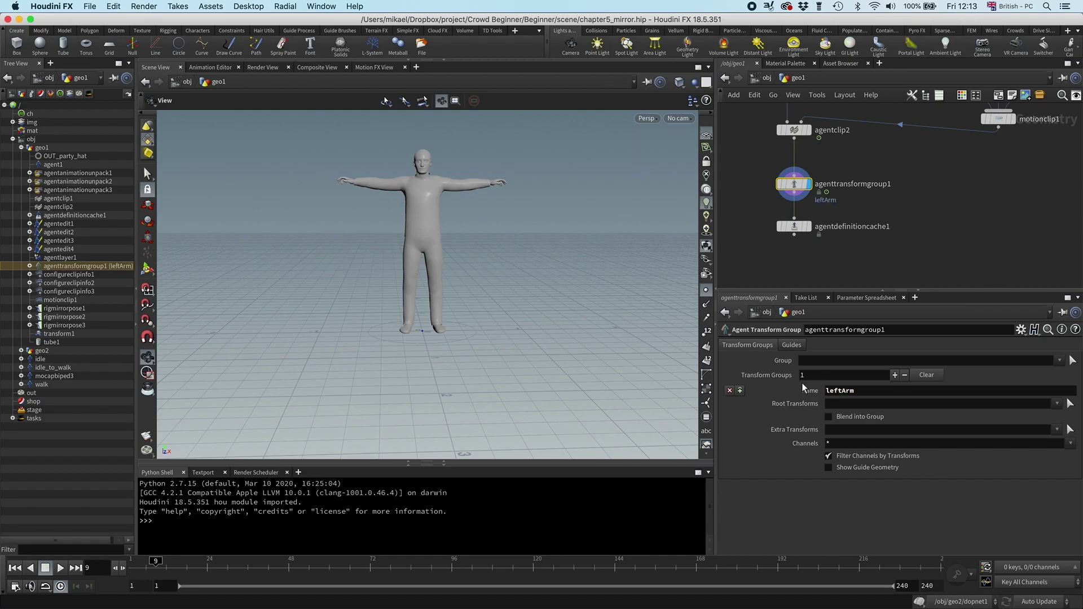
- Set leftArm's Root Transforms to LeftArm_To_LeftForeArm
click(1070, 403)
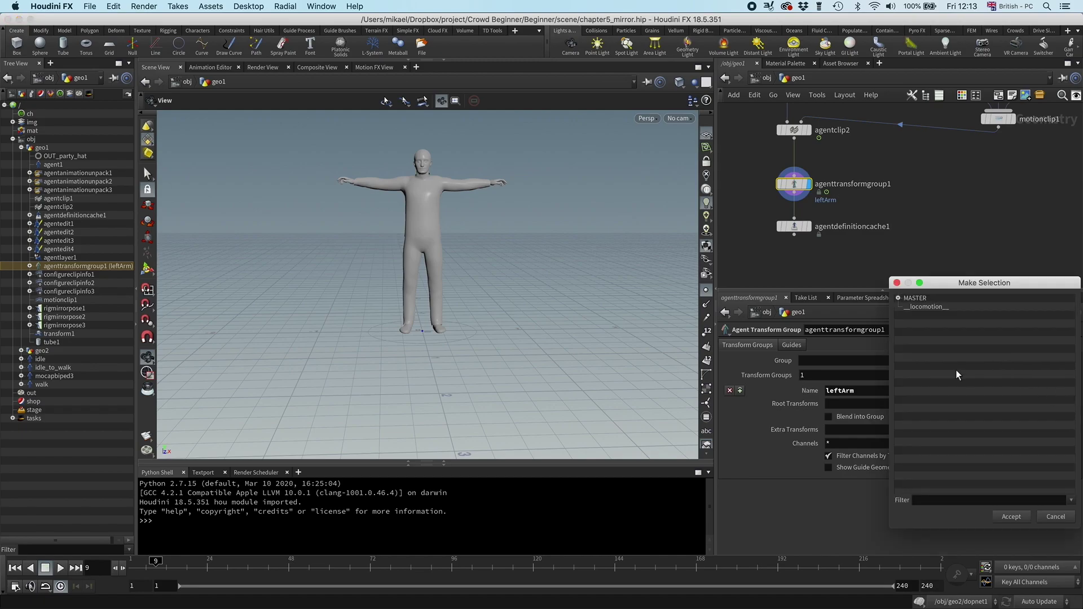
click(907, 307)
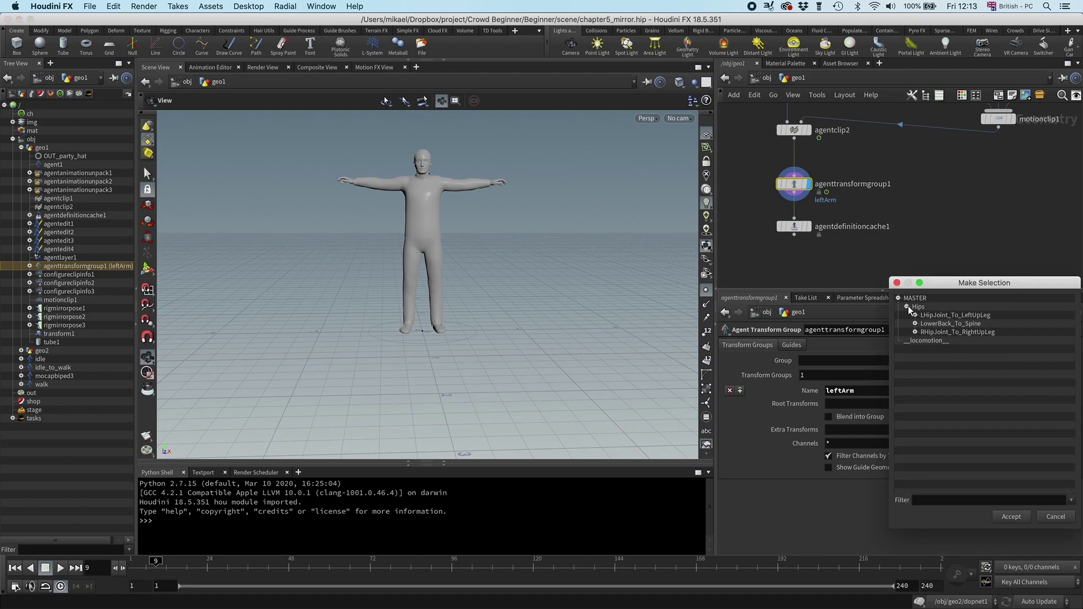
click(915, 324)
click(923, 332)
click(931, 340)
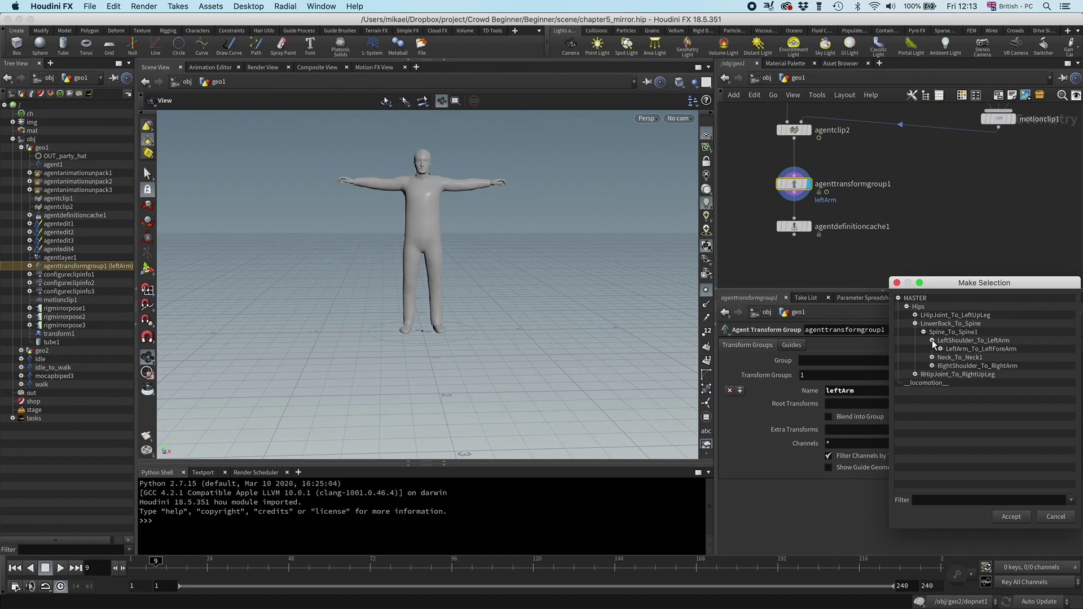
click(965, 349)
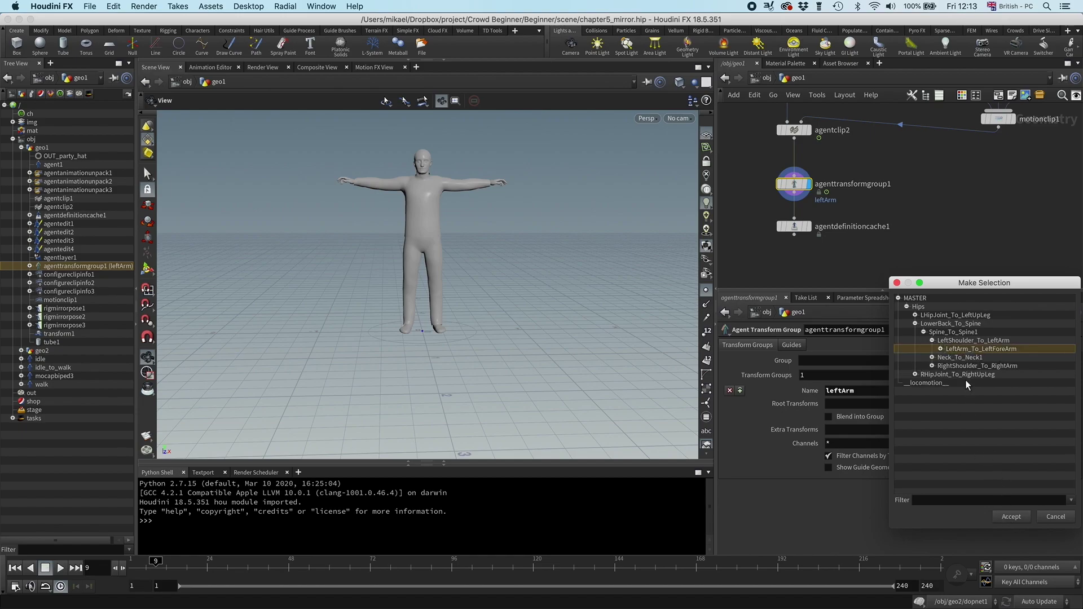
click(1009, 517)
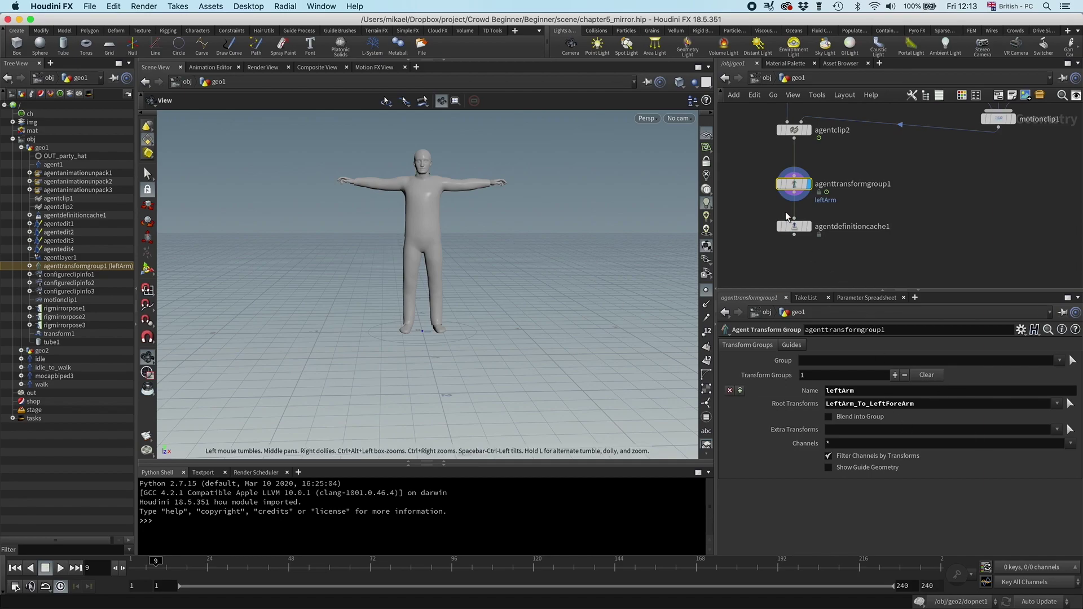
- Enable Show Guide Geometry for leftArm and switch the viewport to wireframe
click(829, 468)
key(w)
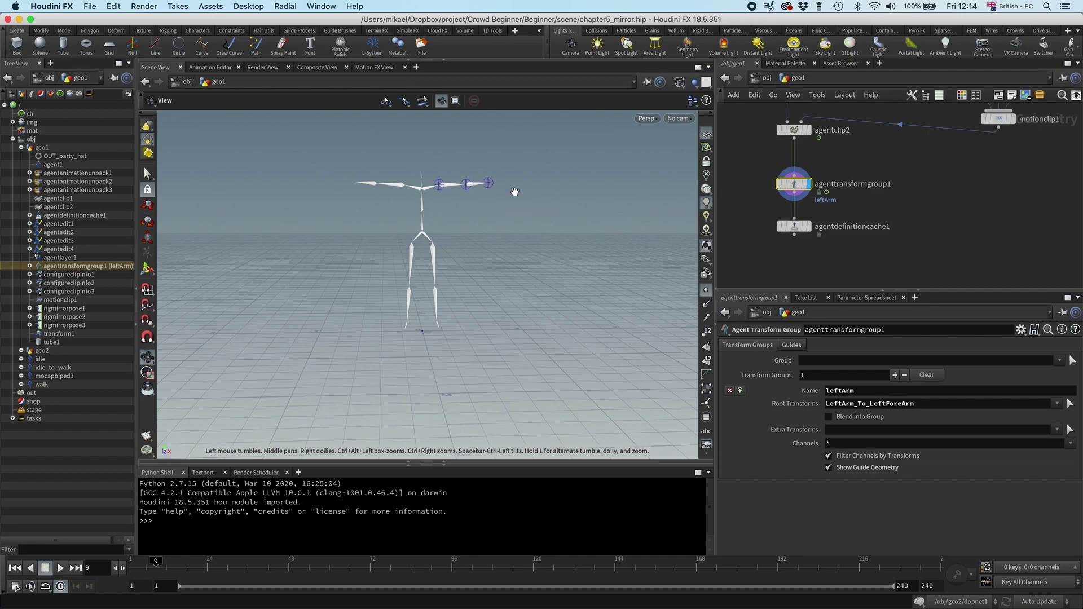
click(829, 417)
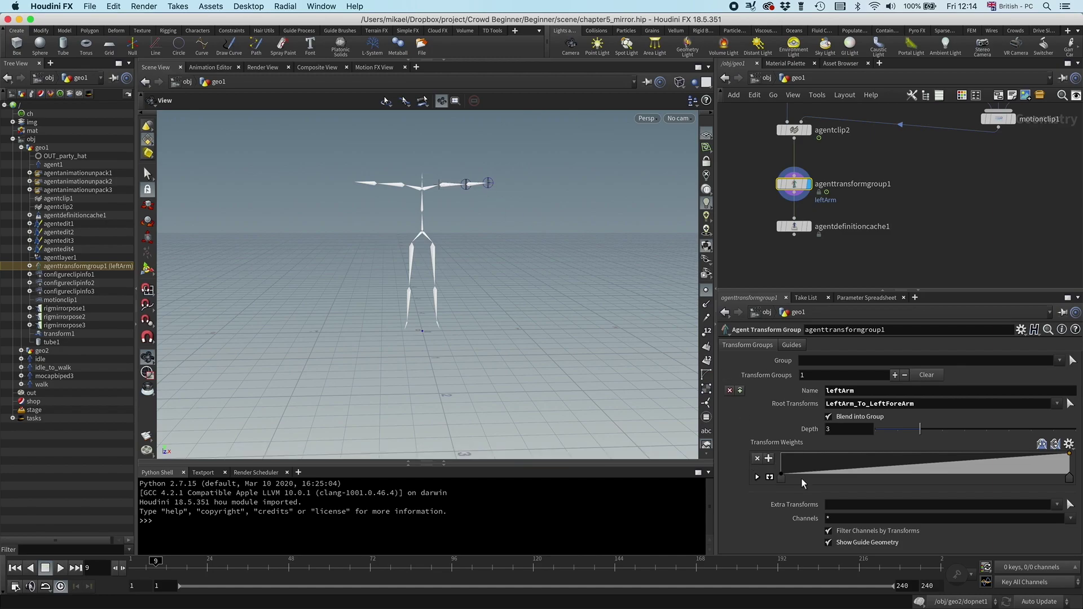
drag(846, 470, 810, 451)
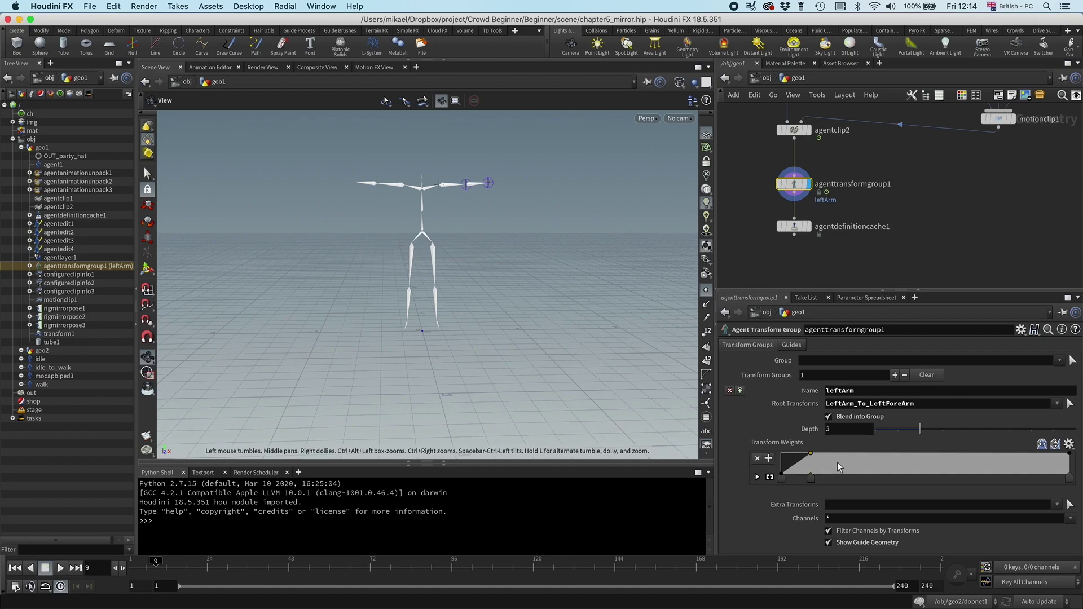
drag(815, 478, 915, 478)
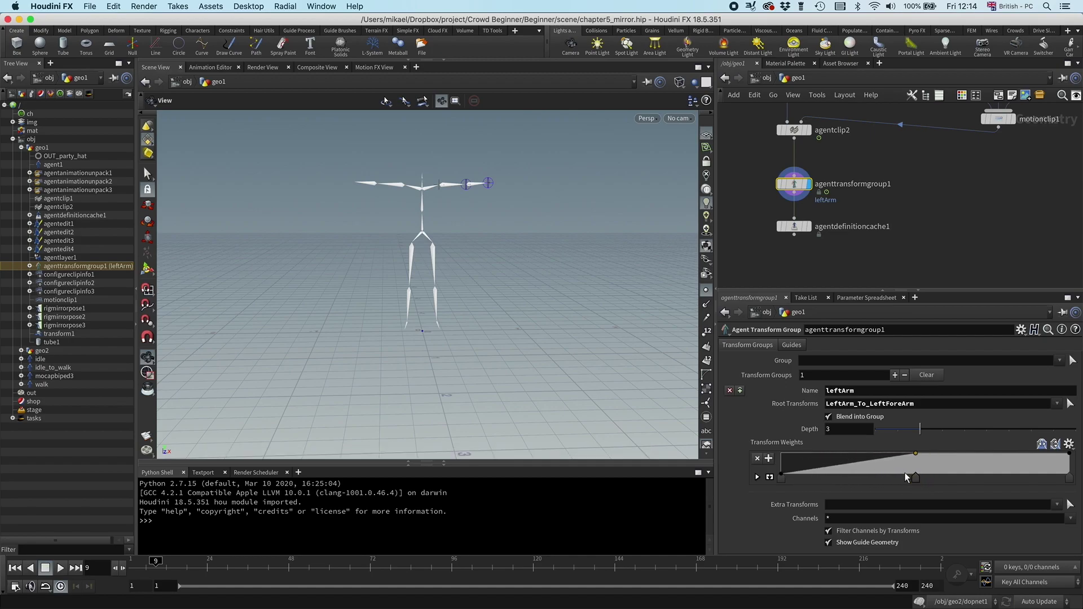
click(828, 417)
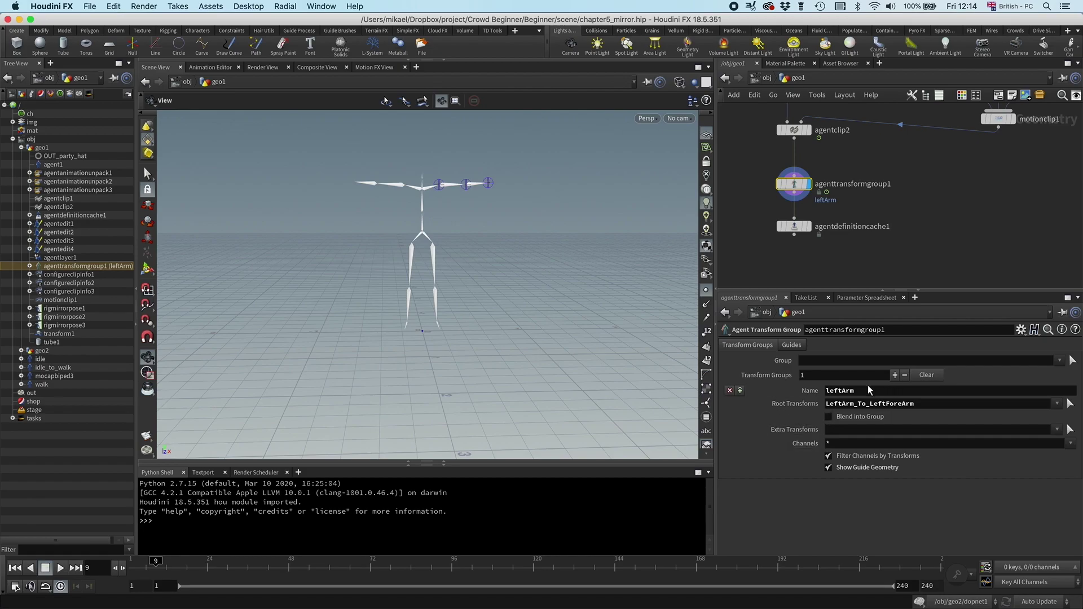
- Add a second transform group and name it rightArm
click(894, 375)
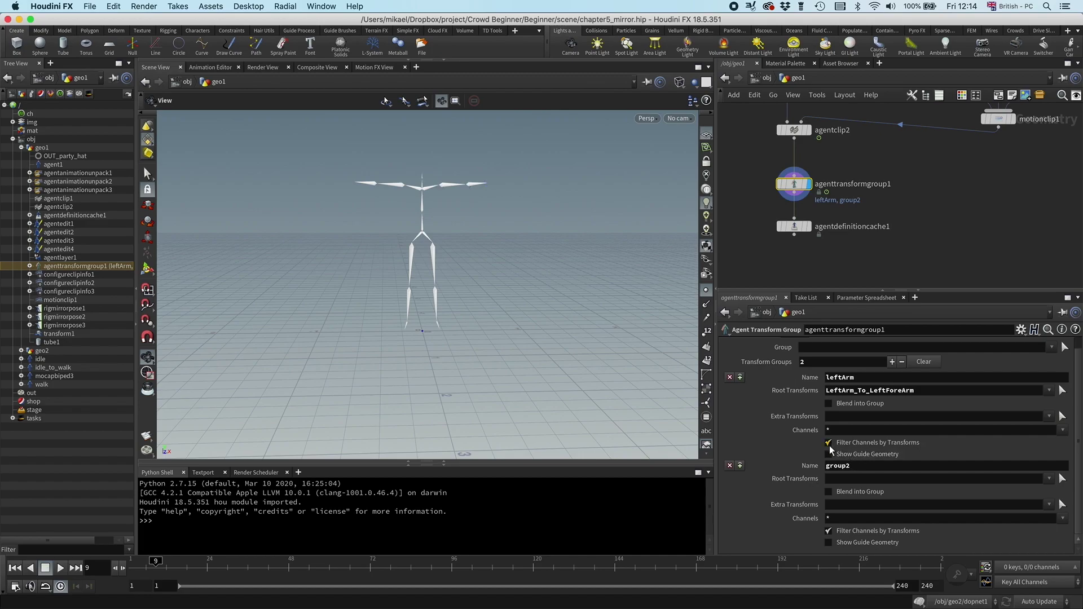
double_click(867, 471)
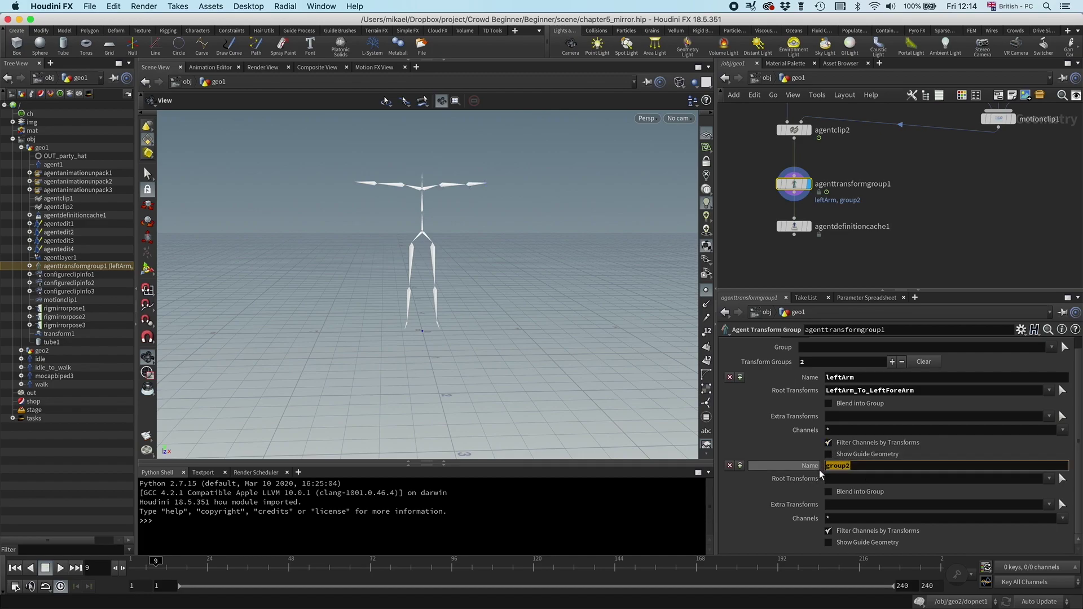
text(rightA)
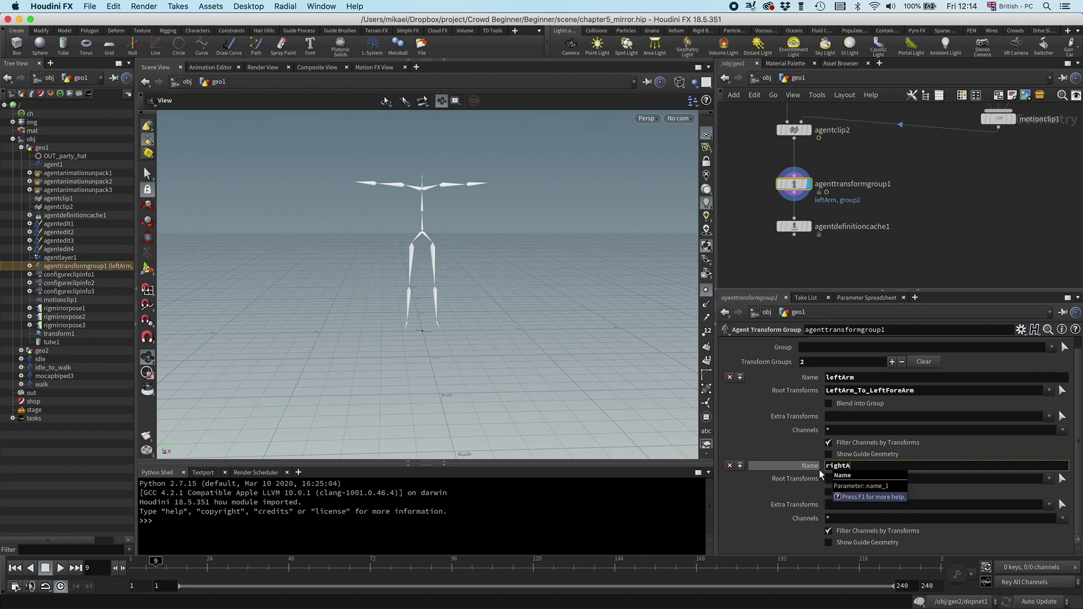
text(rm)
key(Return)
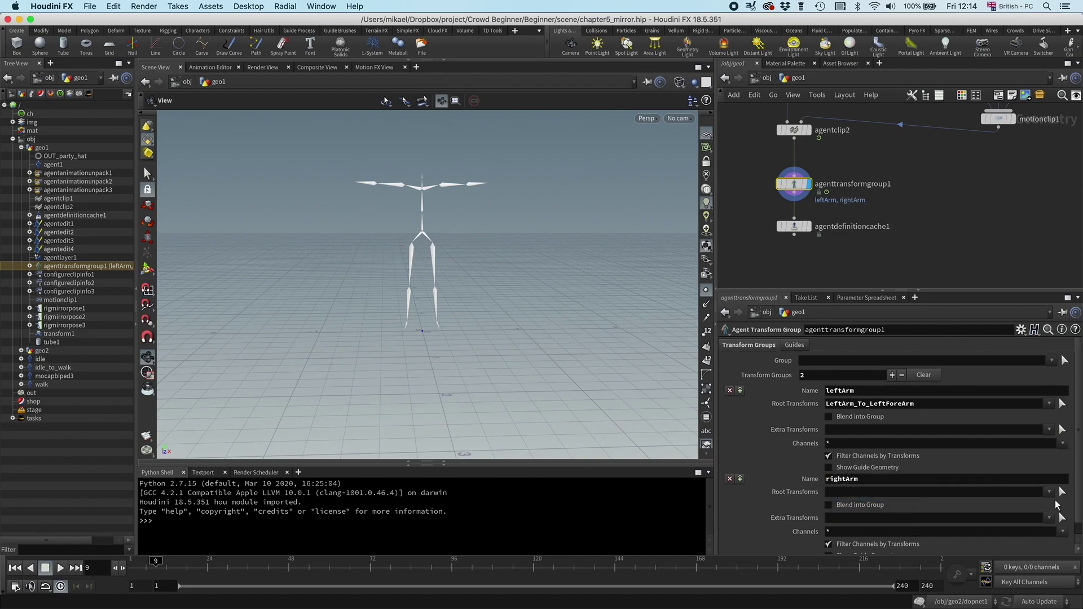
- Set rightArm's Root Transforms to RightArm_To_RightForeArm
click(1062, 492)
click(899, 297)
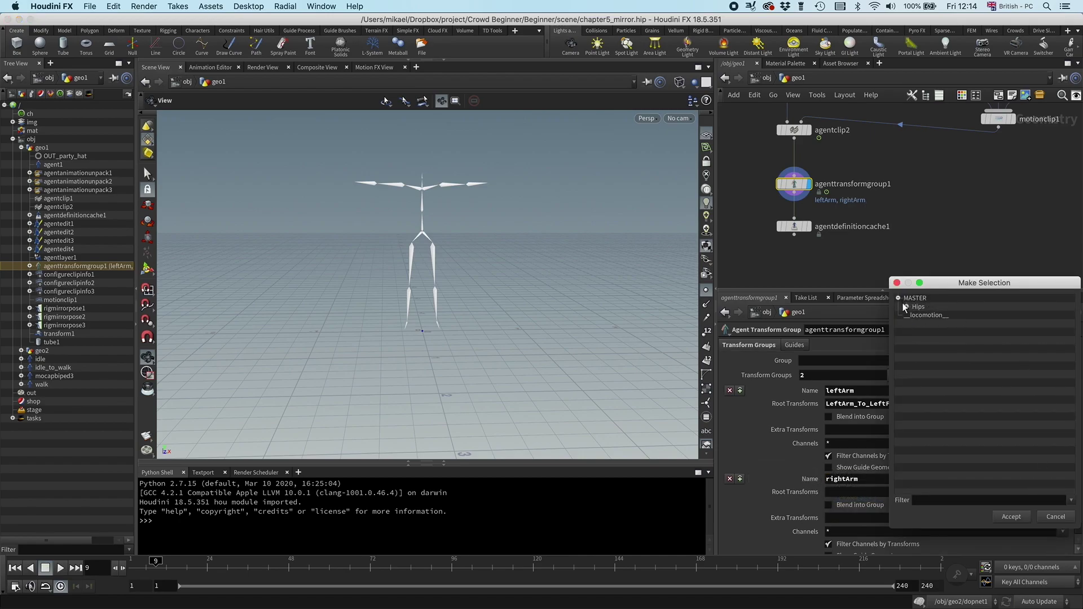
click(907, 307)
click(915, 324)
click(923, 332)
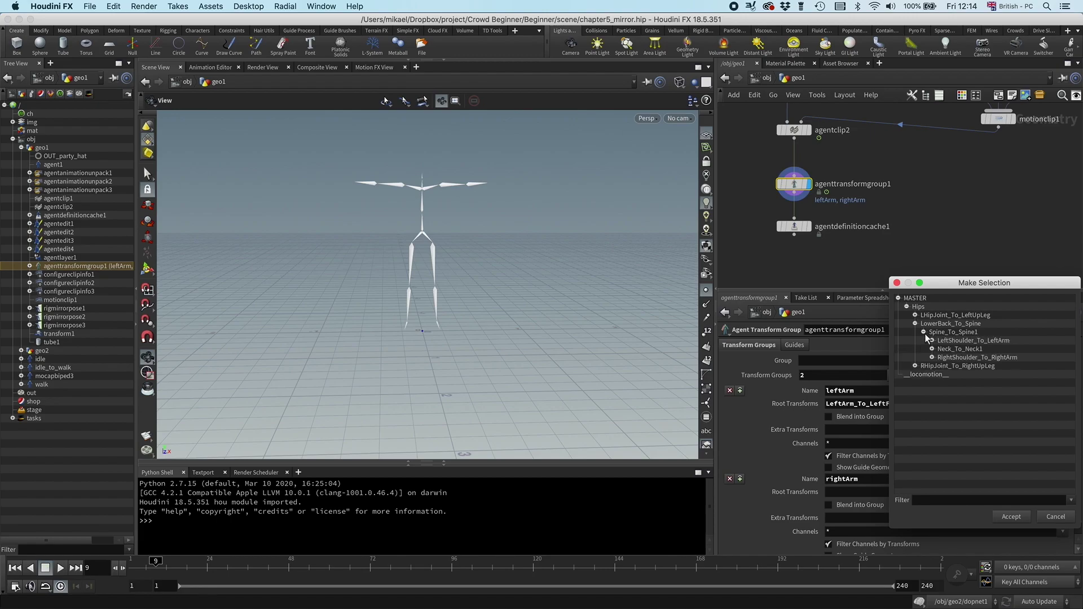
click(932, 357)
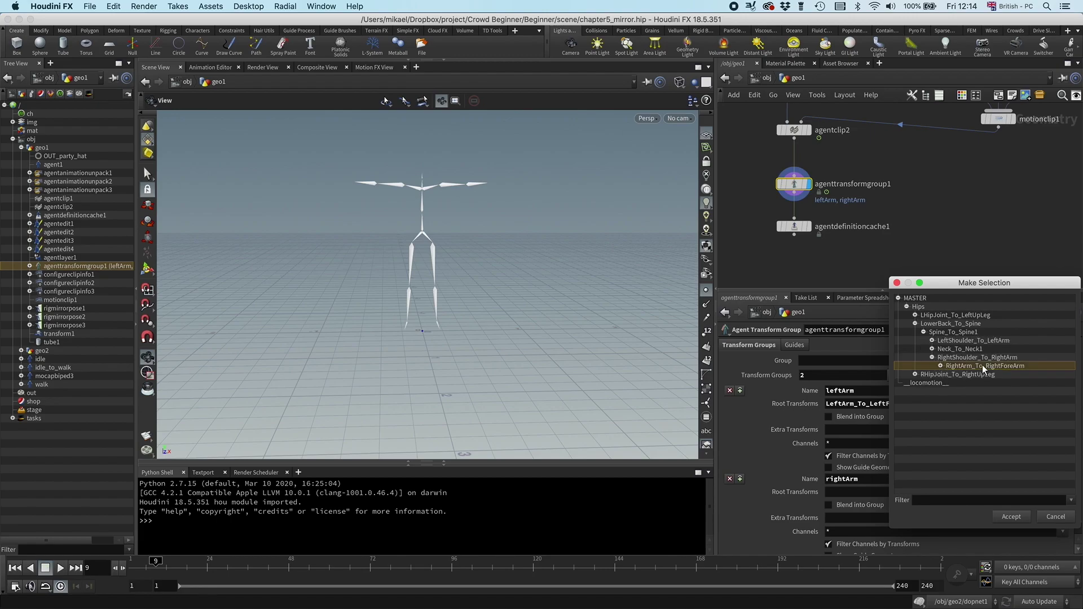
click(1016, 518)
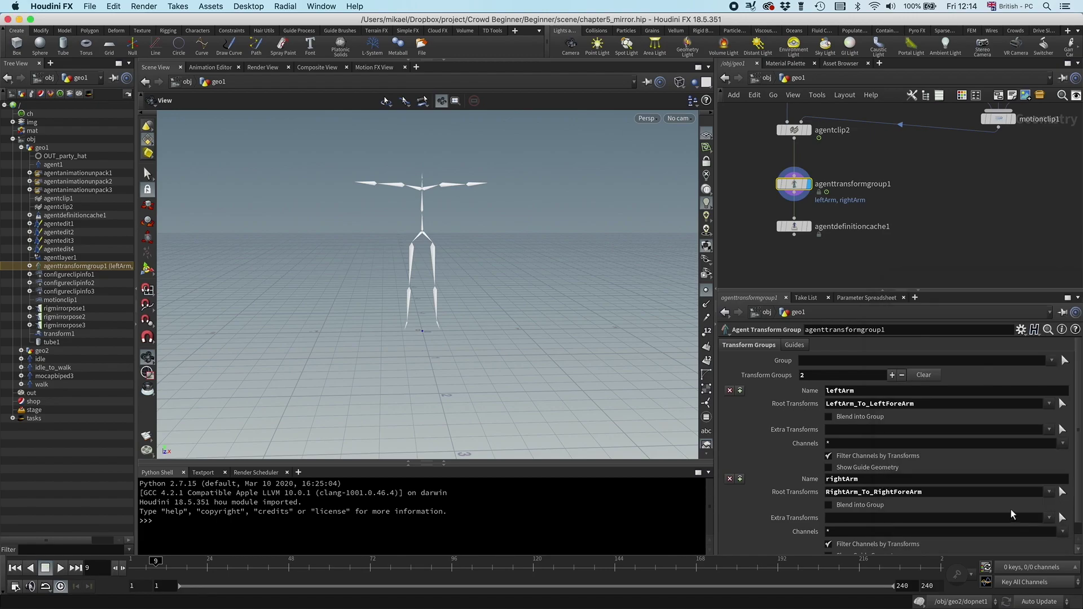
- Toggle Show Guide Geometry for both arm groups, leaving it off for leftArm and rightArm
scroll(771, 380, down, 1)
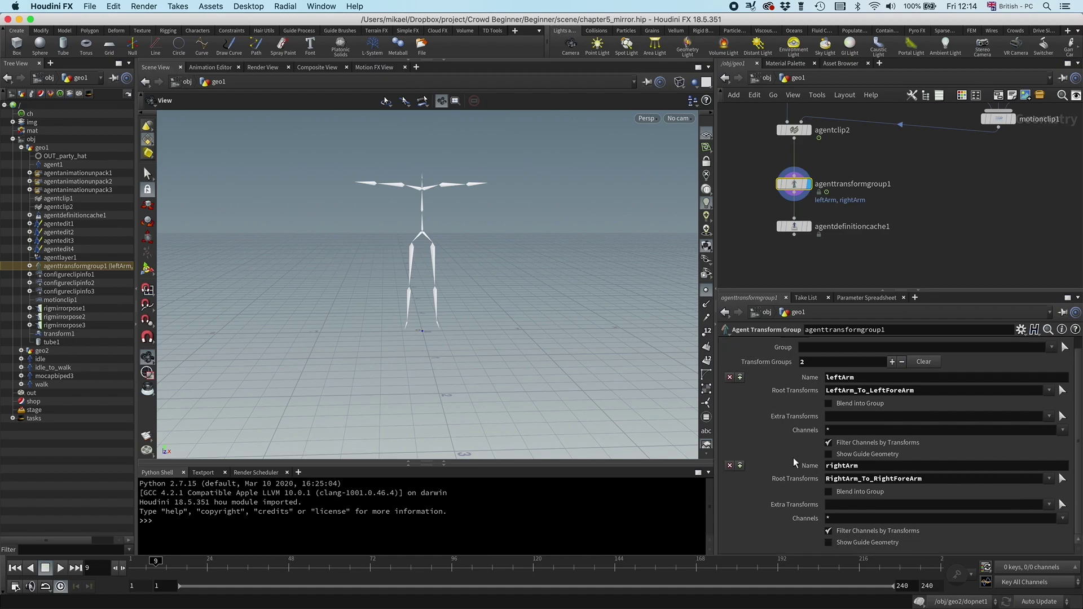
click(827, 542)
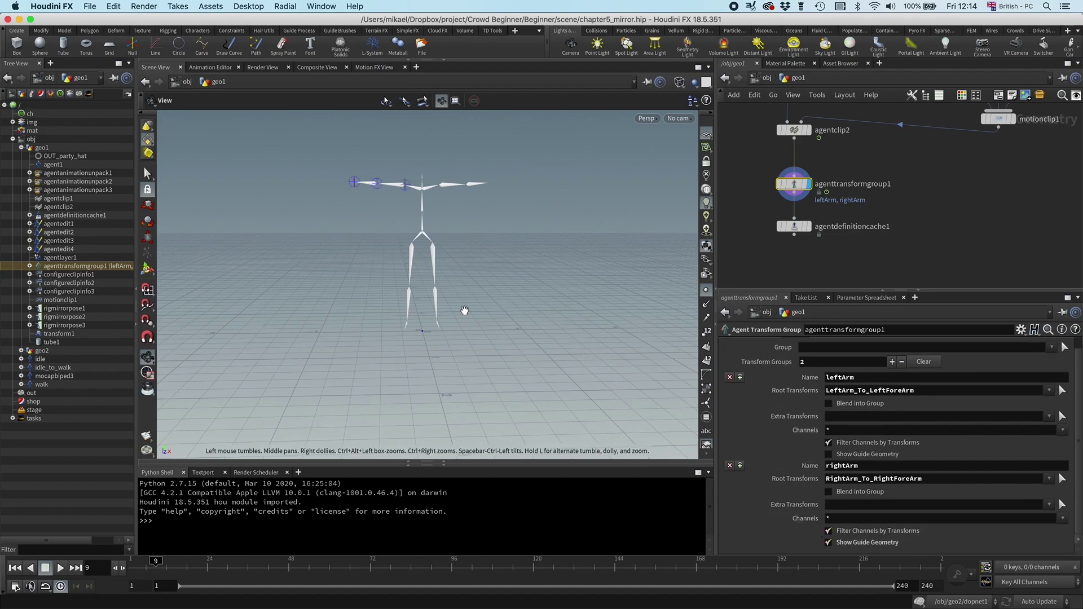
click(834, 456)
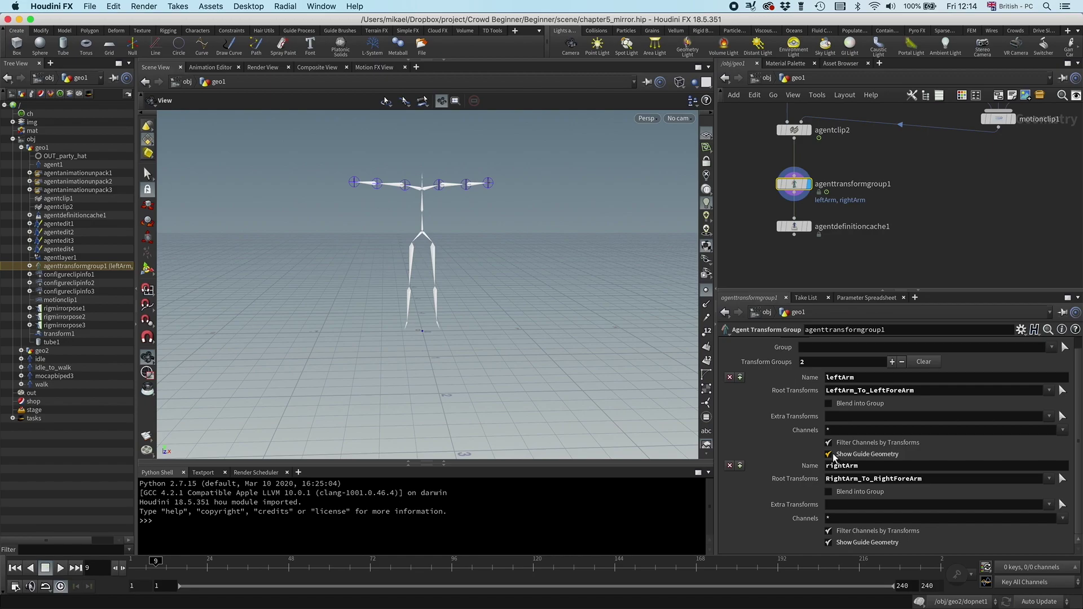
click(828, 454)
click(827, 543)
scroll(795, 198, up, 2)
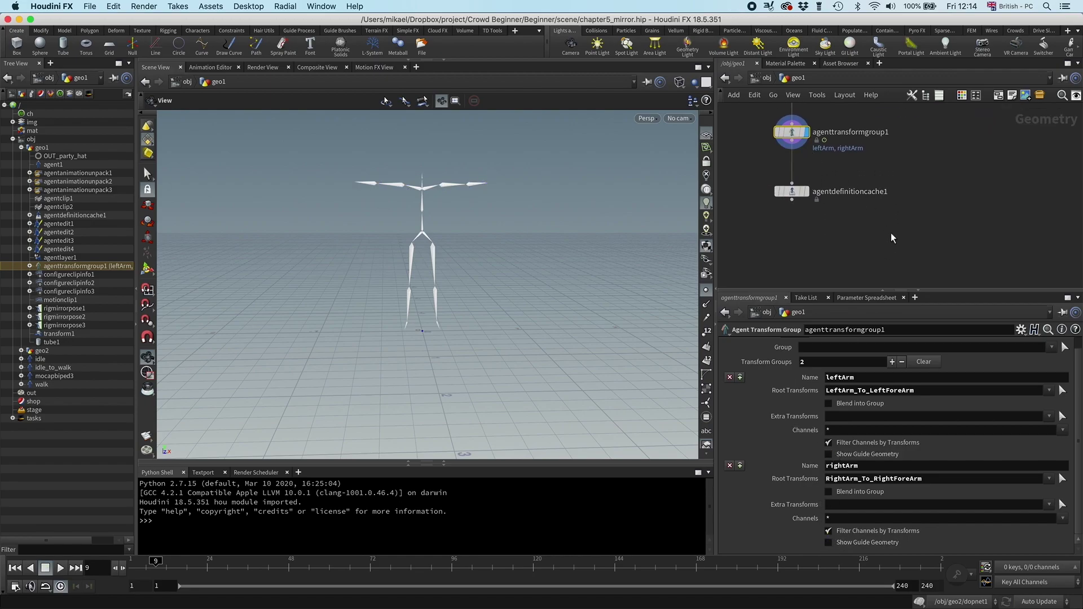
- Turn on Load from Disk on agentdefinitioncache1
middle_drag(794, 195, 795, 169)
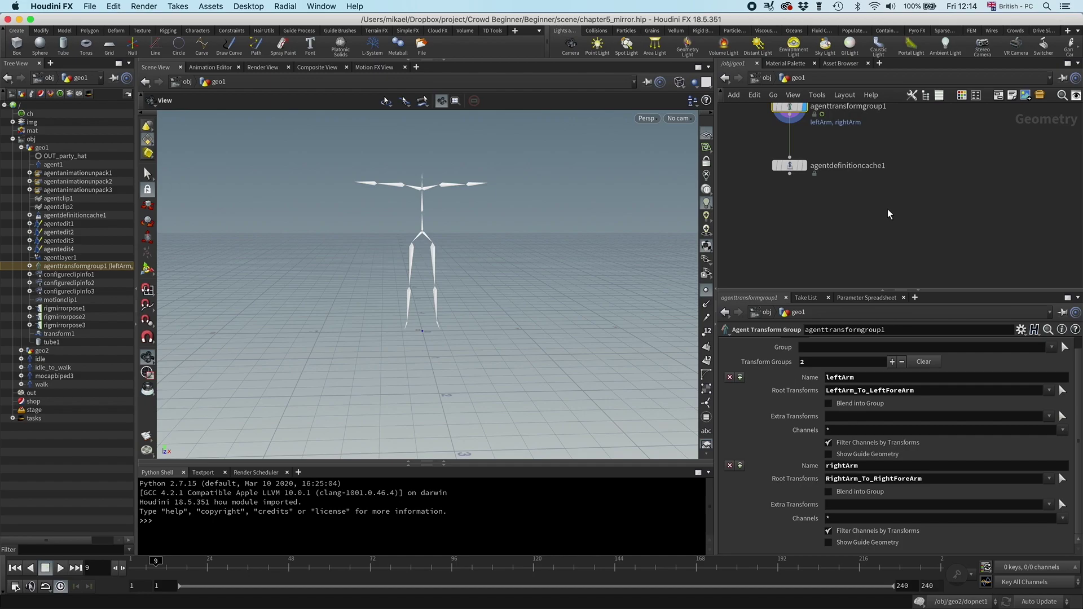
click(794, 165)
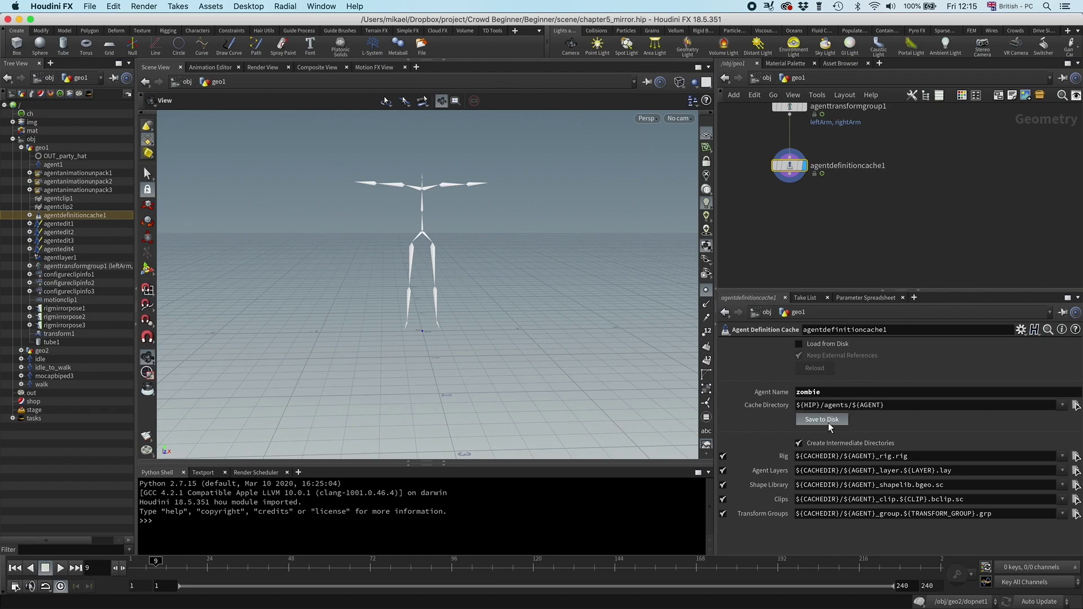
click(797, 344)
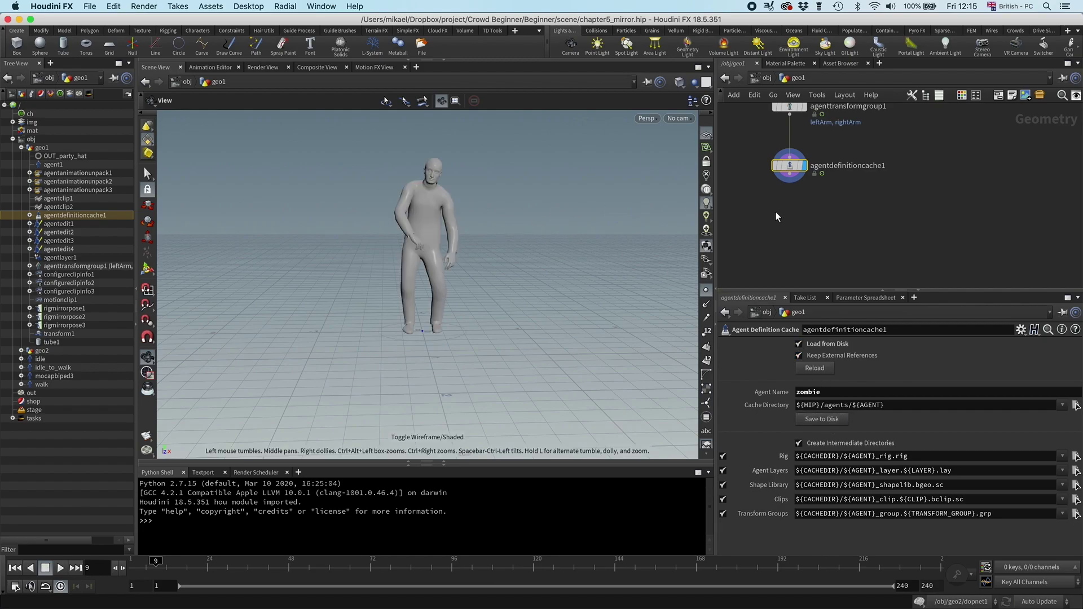
- Add an Agent Edit node wired under agentdefinitioncache1 and display its output
key(Tab)
text(afg)
key(BackSpace)
text(g)
key(BackSpace)
key(BackSpace)
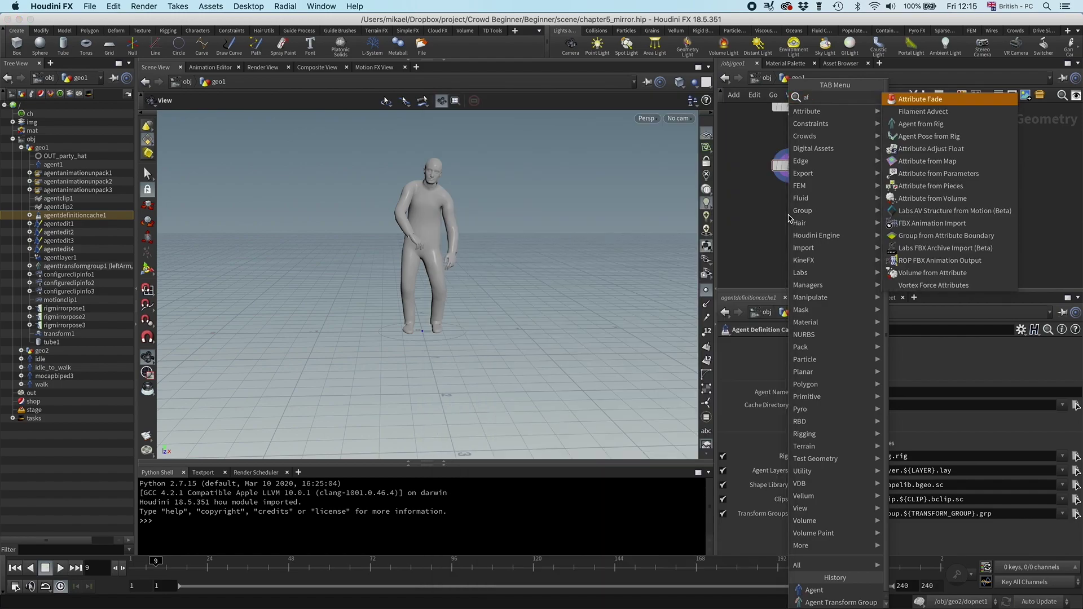
text(gent edit)
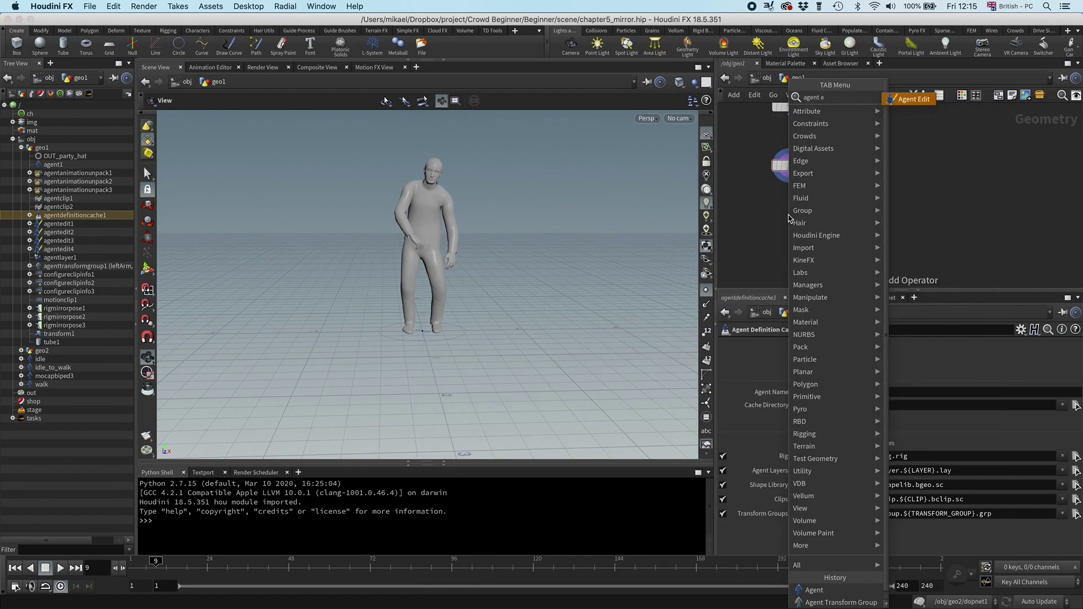
key(Return)
click(787, 215)
drag(794, 202, 790, 181)
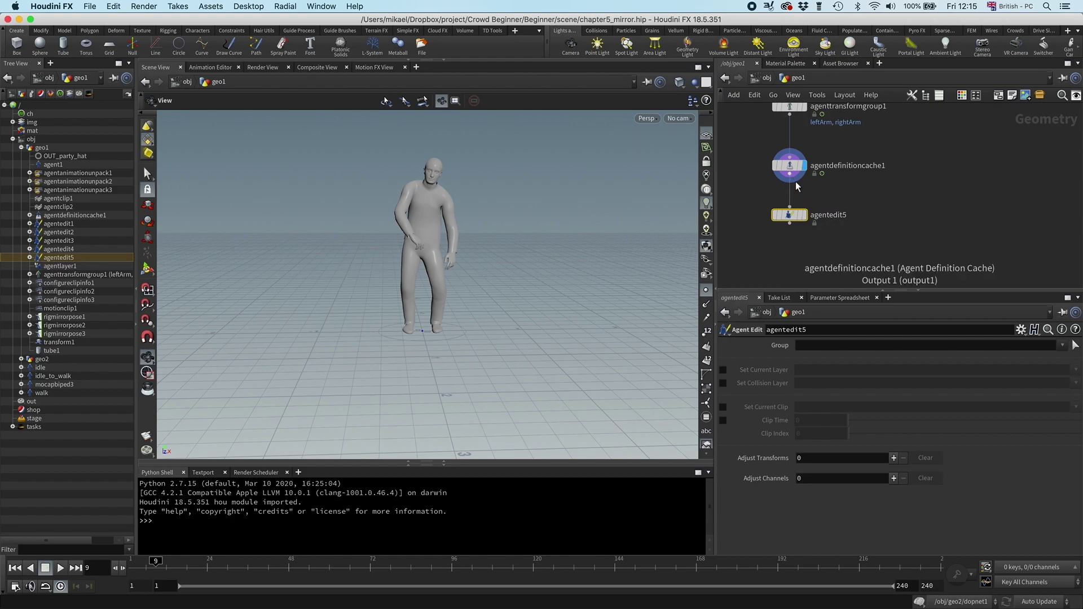
click(804, 215)
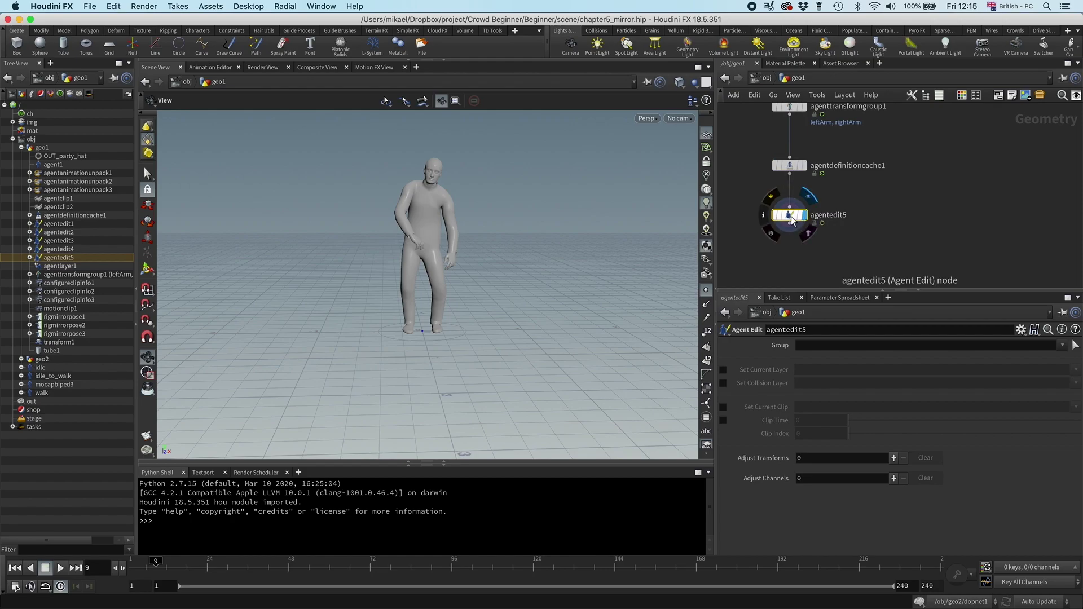
- Set the Agent Edit's current clip to idle_1 and current layer to party_zombie
click(722, 407)
click(1075, 406)
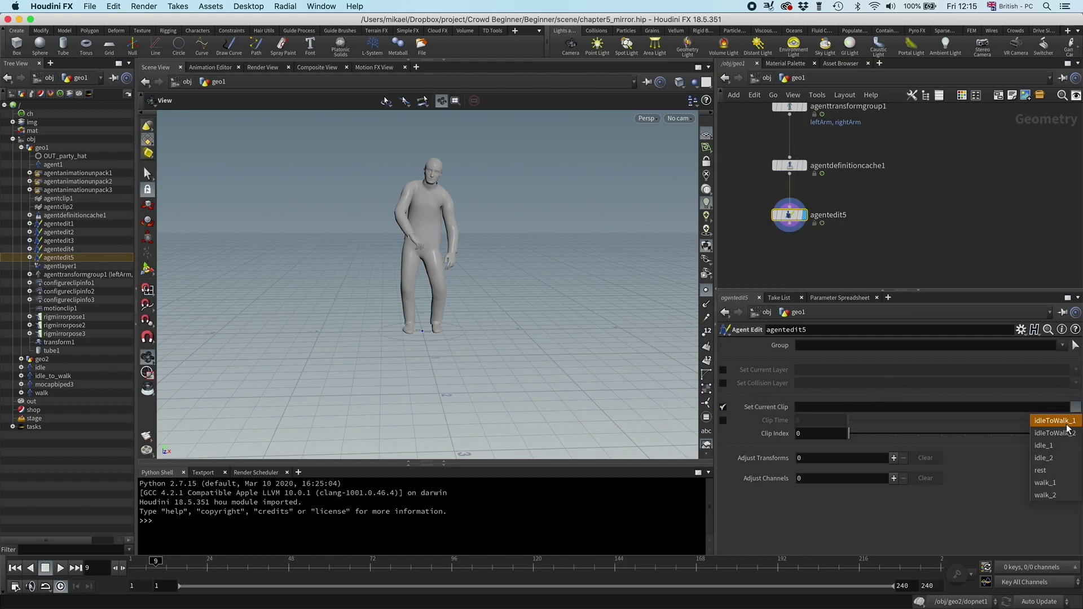
click(1045, 470)
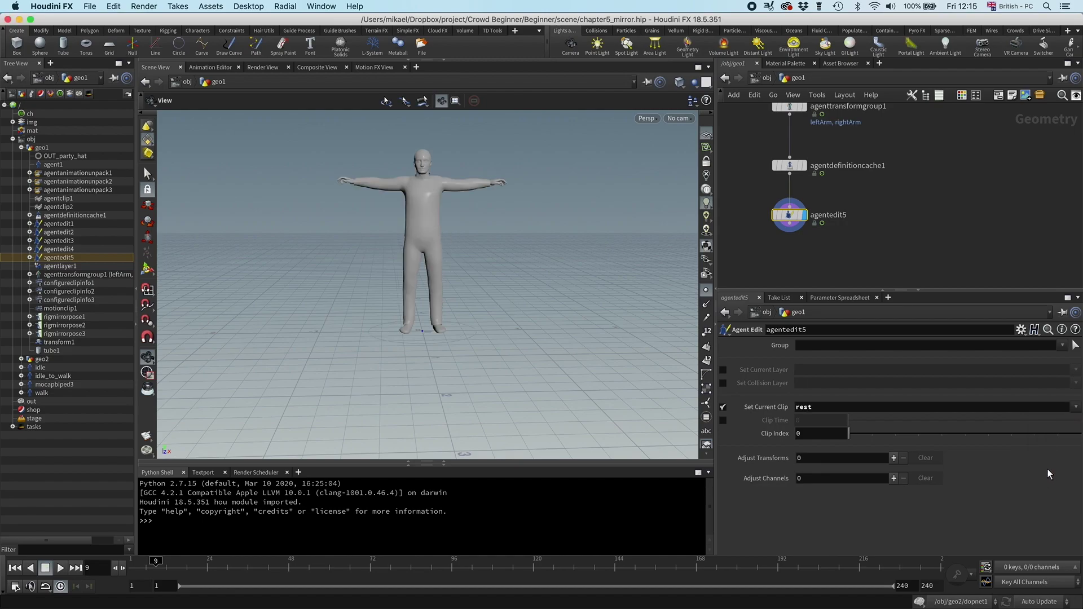
click(1073, 411)
click(1045, 489)
click(1076, 407)
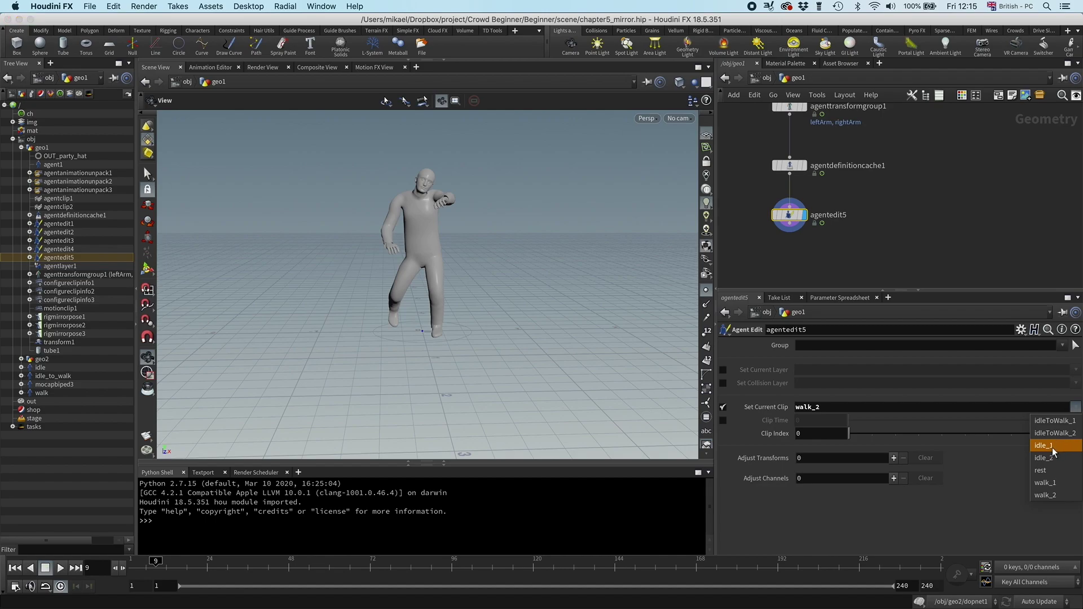
click(1051, 447)
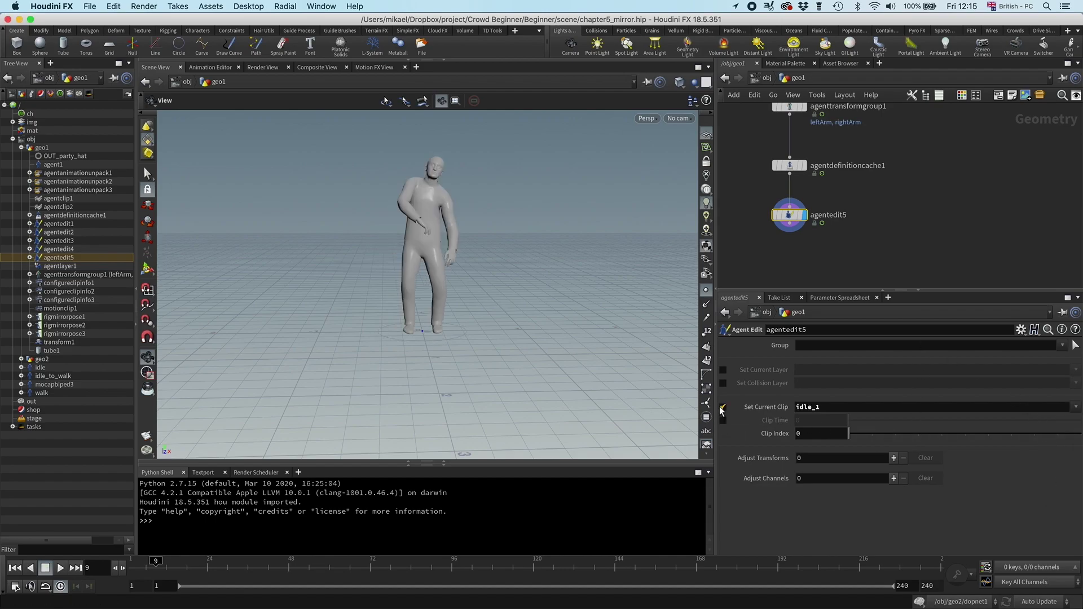
click(722, 369)
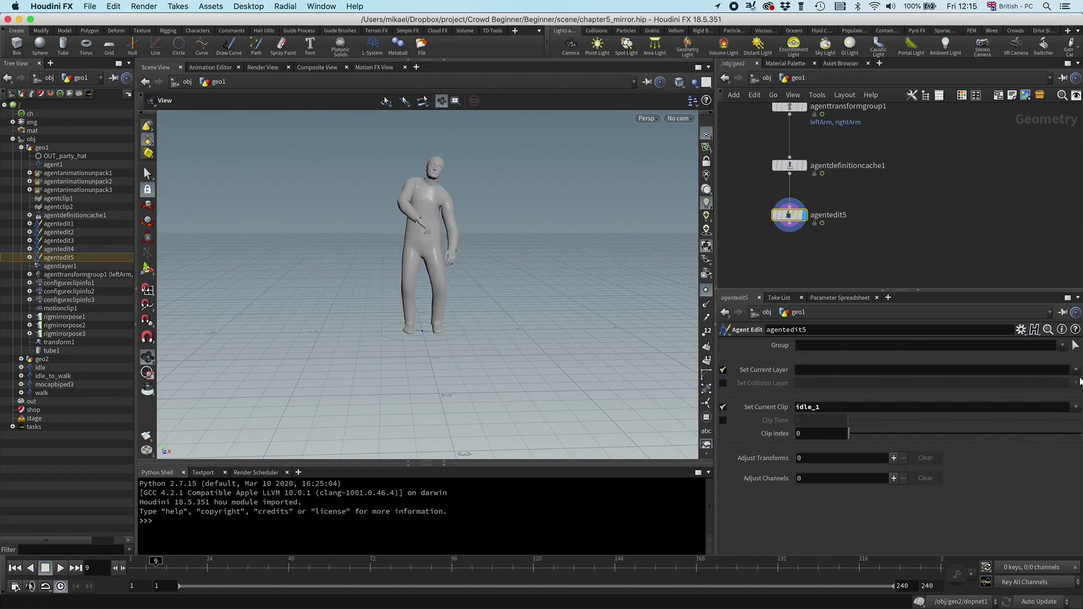
click(1076, 370)
click(1062, 408)
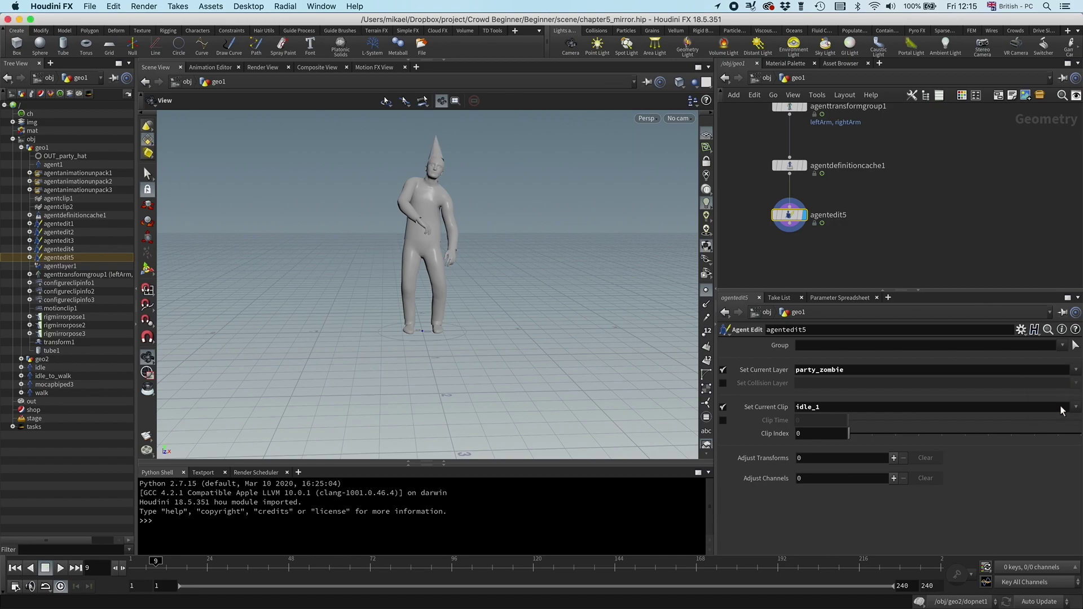